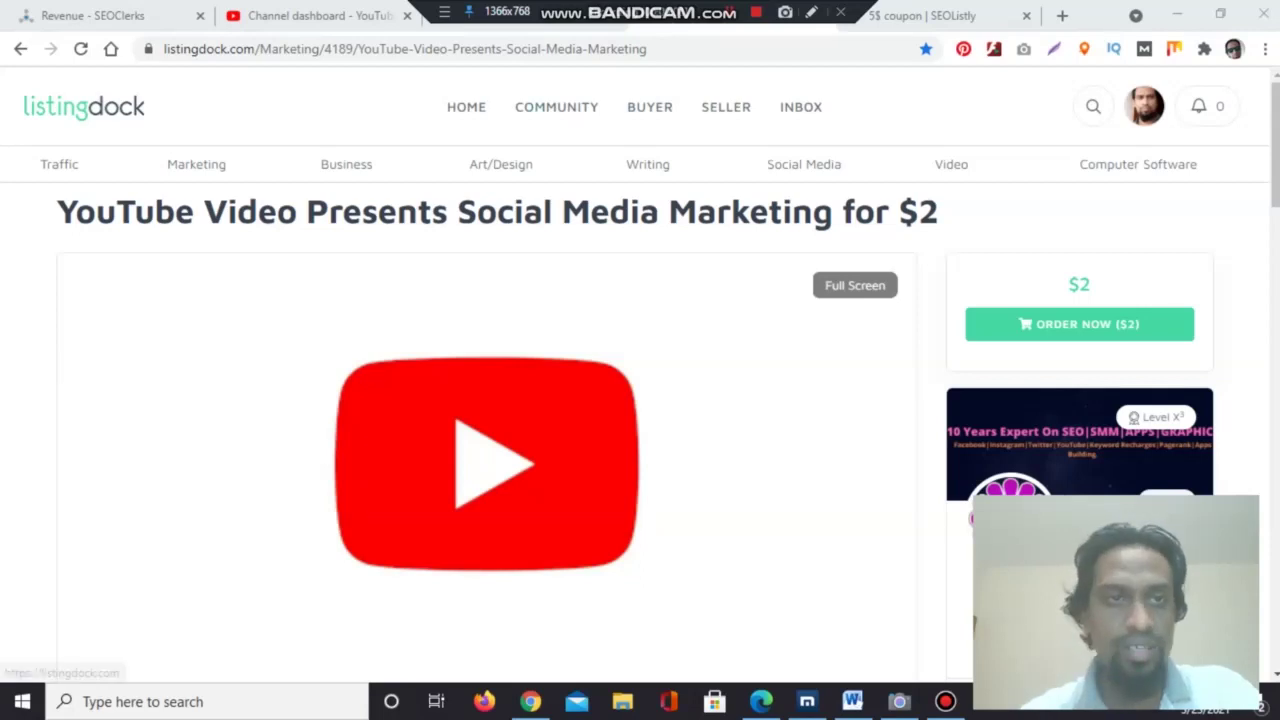
Look over the YouTube Social Media Marketing service page and open the marketplace home listing.
mouse_move(466, 106)
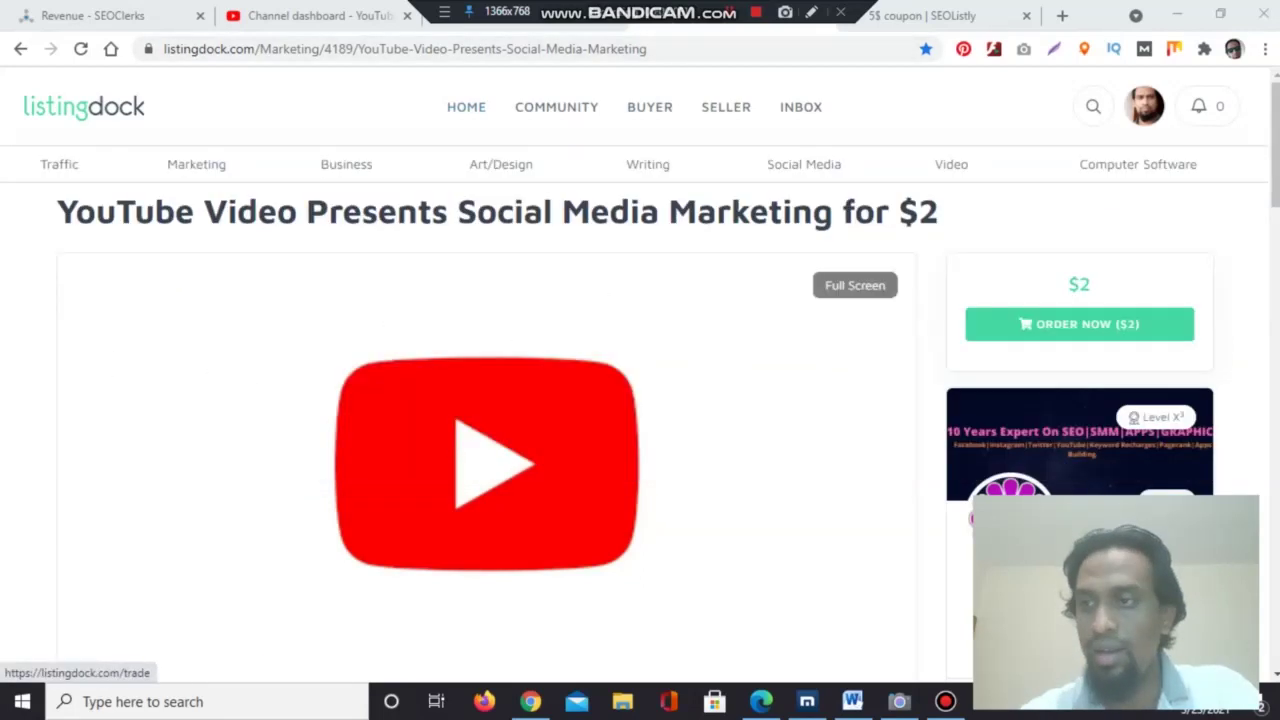
scroll(490, 400, down, 3)
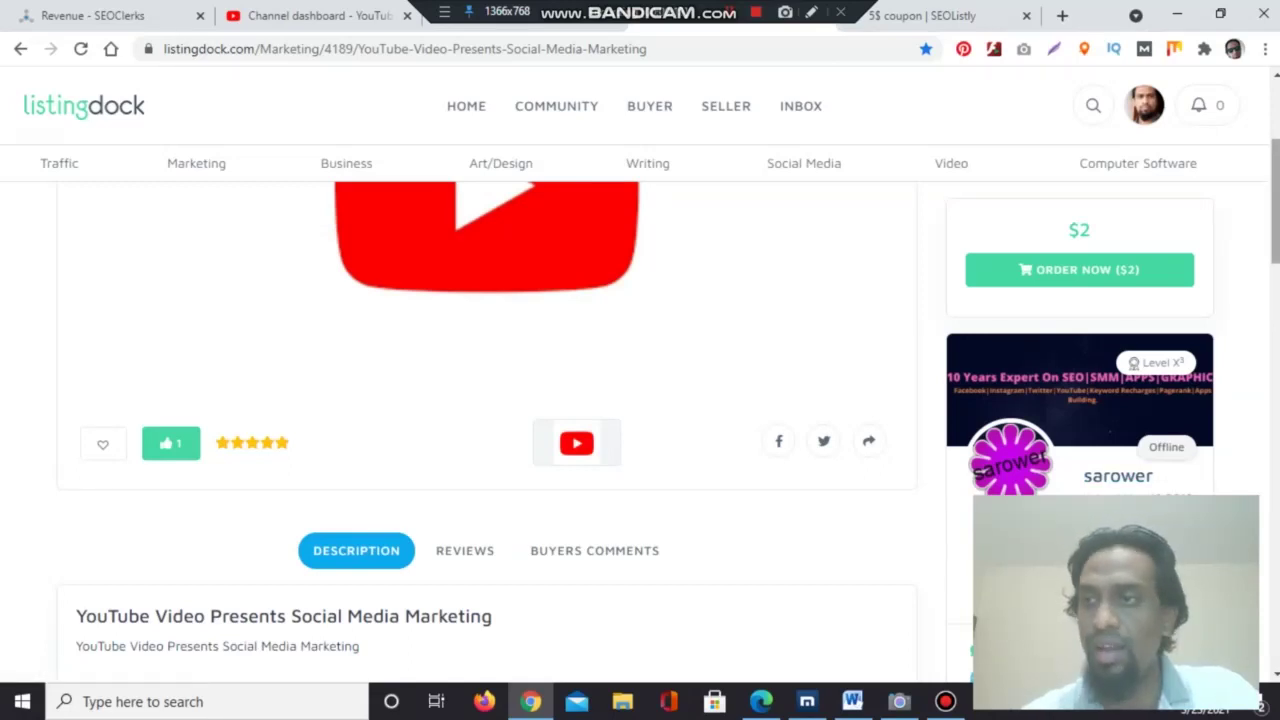
scroll(490, 400, up, 3)
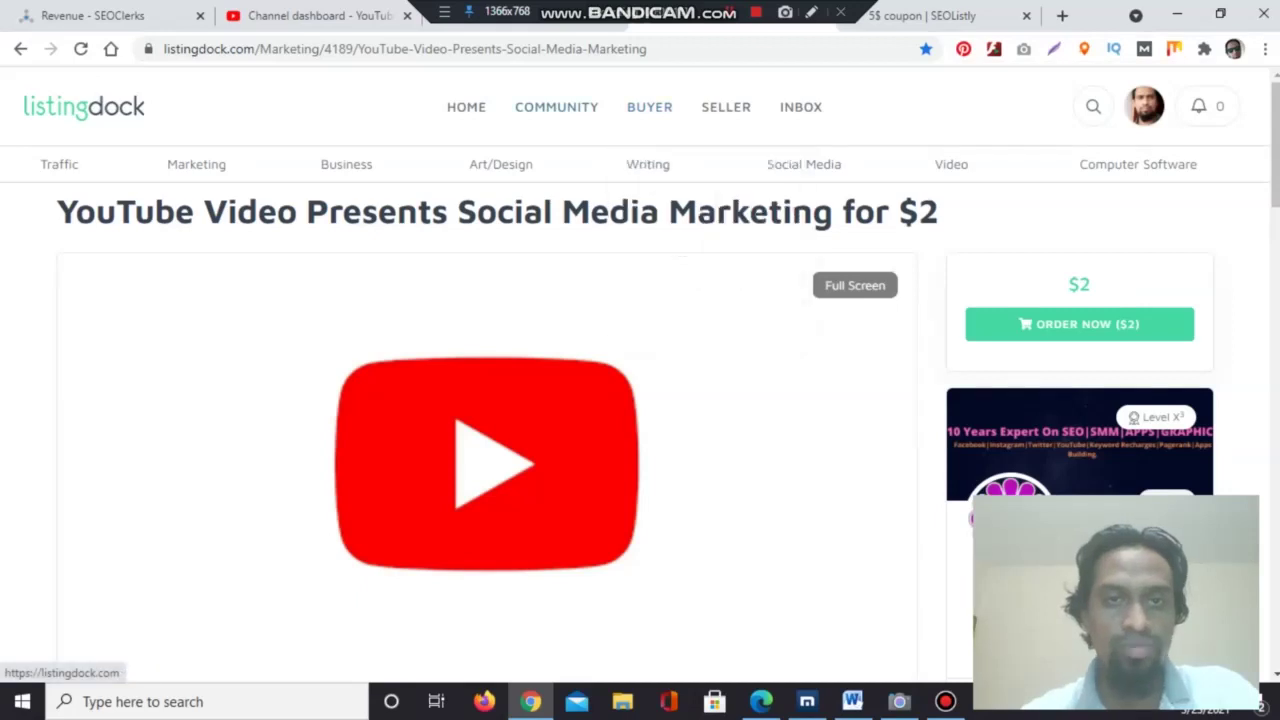
click(466, 106)
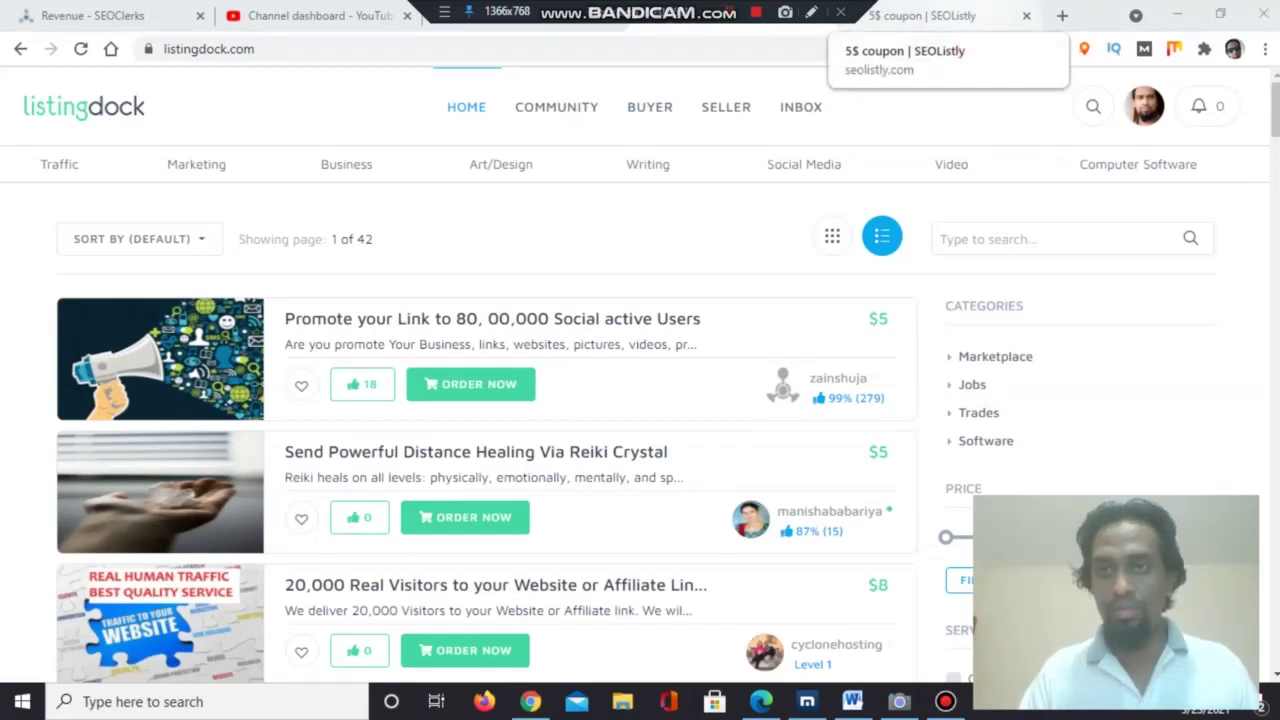
Switch to the SEOListly 5$ coupon page and review its address, sign-up links and registration instructions.
click(920, 15)
click(240, 48)
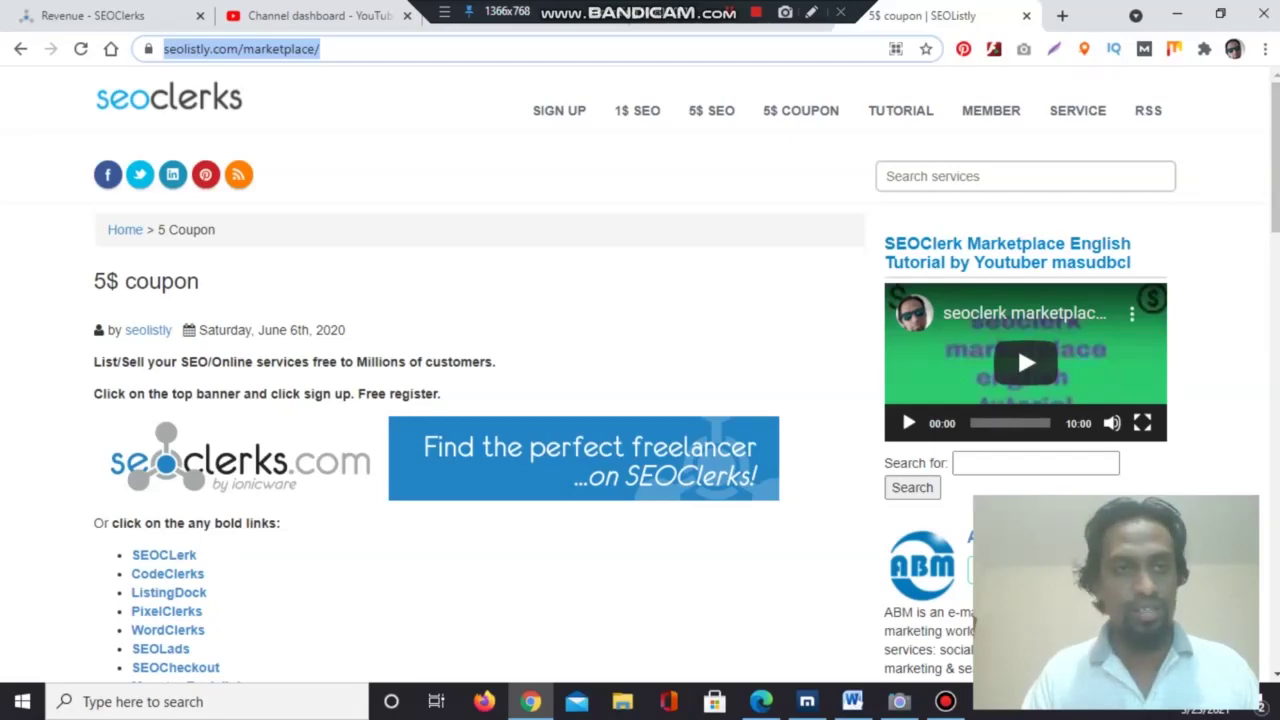
scroll(902, 204, down, 3)
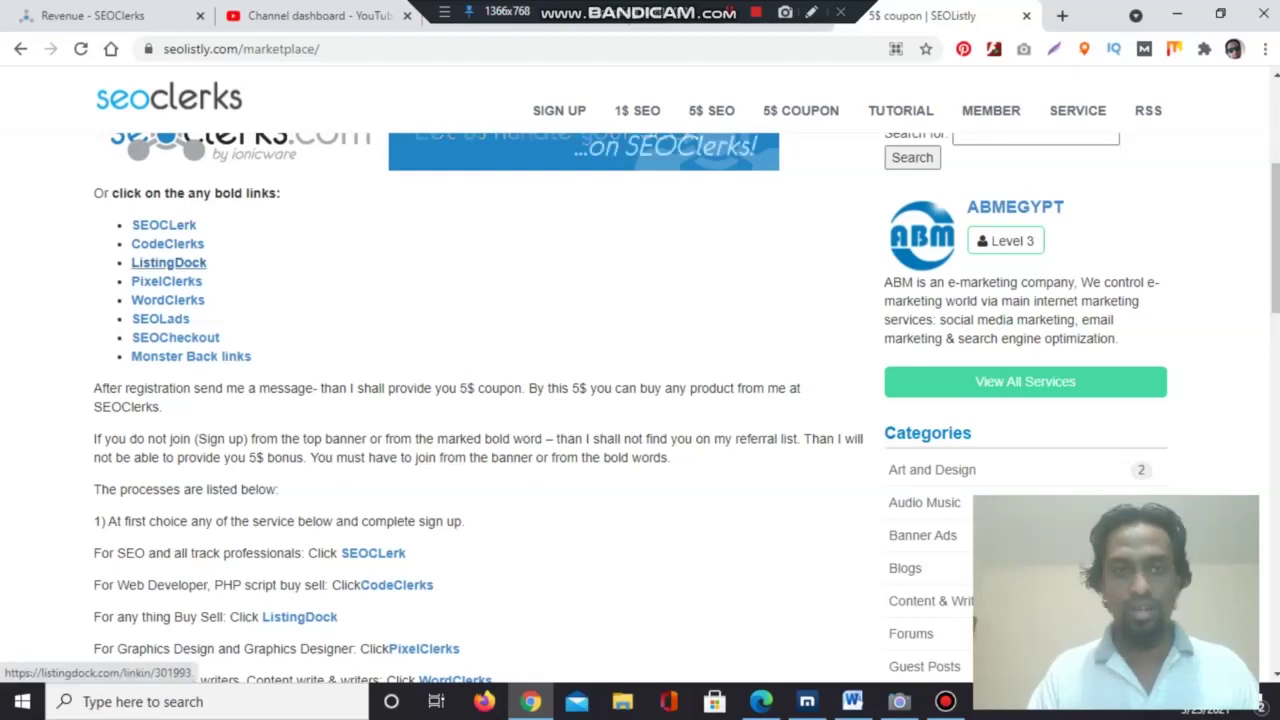
click(219, 48)
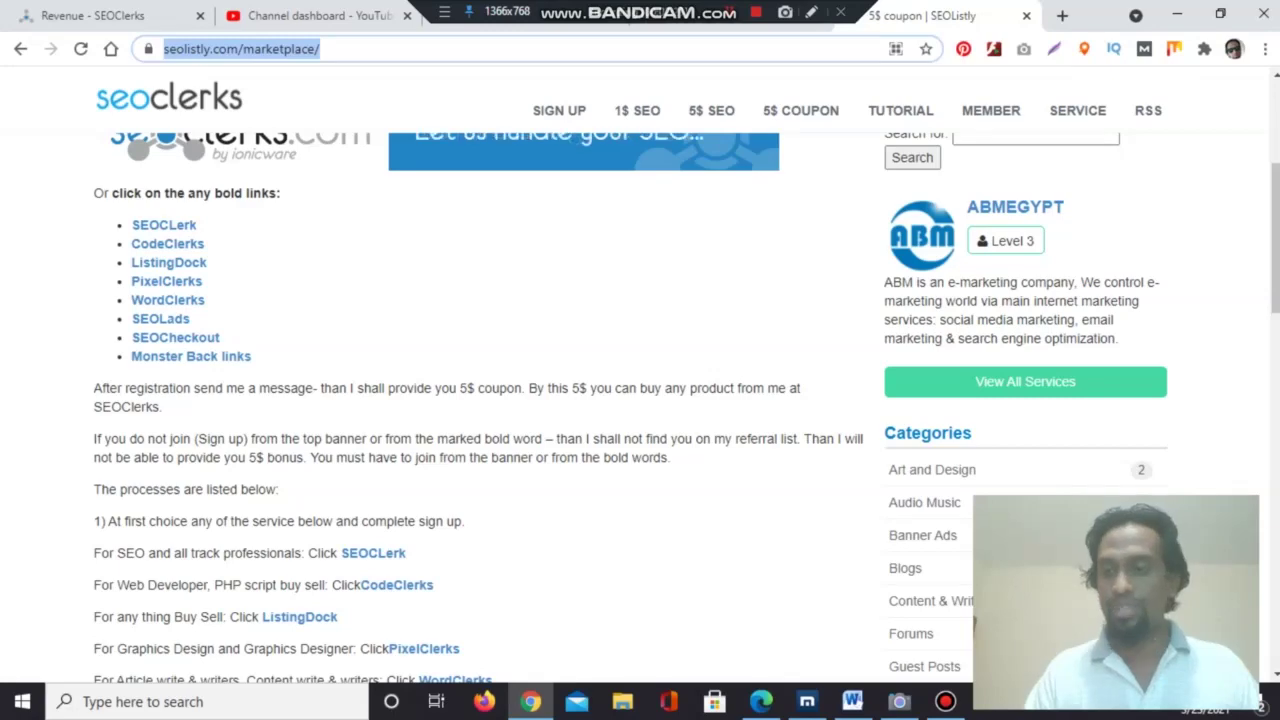
scroll(1017, 271, up, 3)
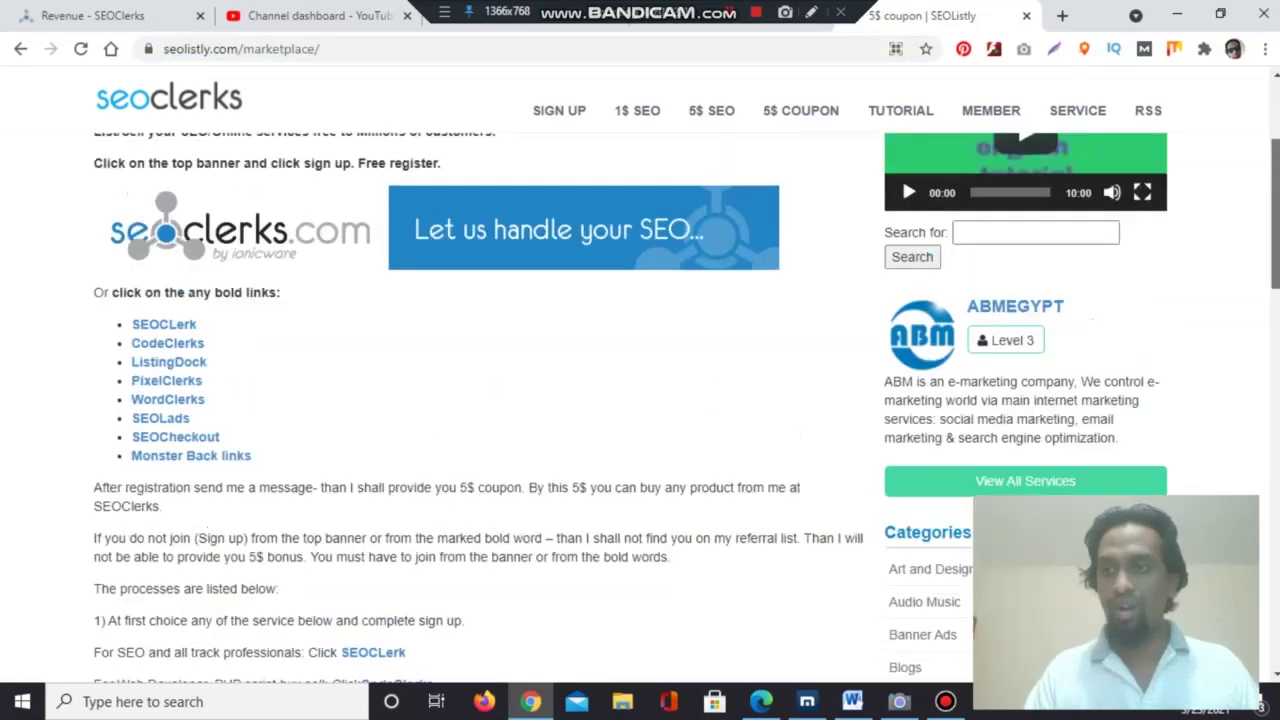
scroll(902, 372, down, 1)
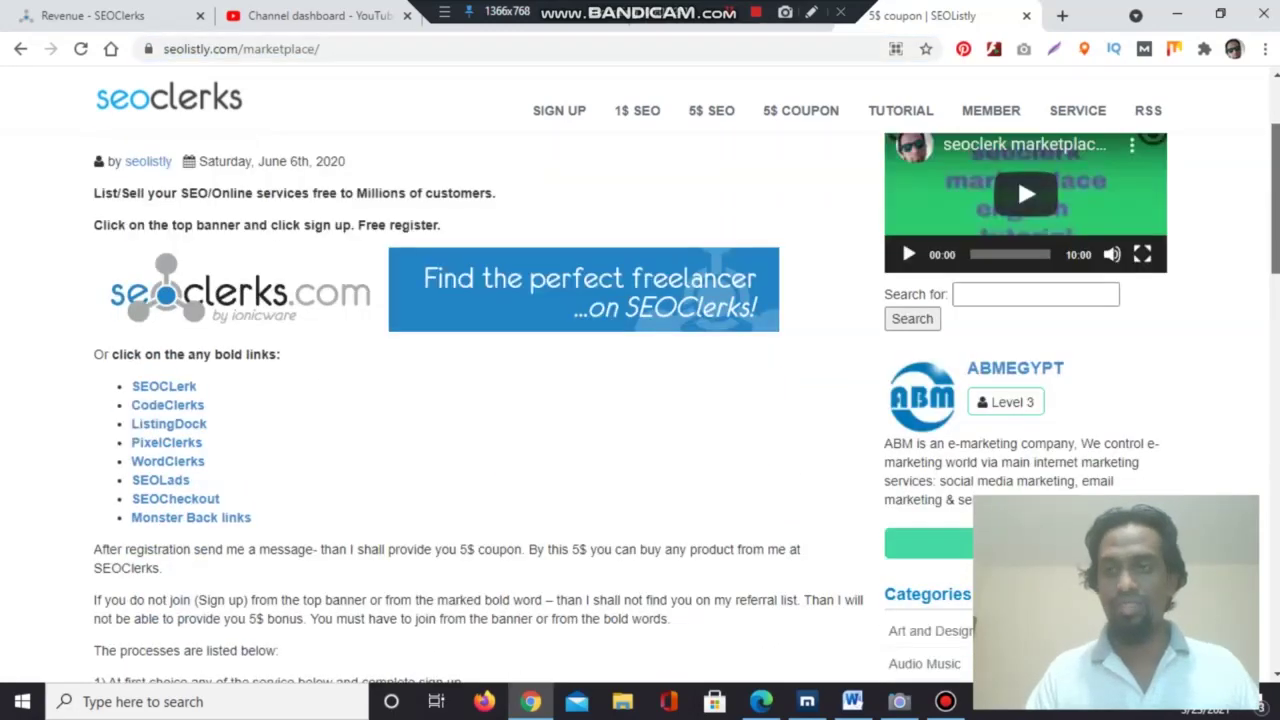
scroll(1017, 256, up, 2)
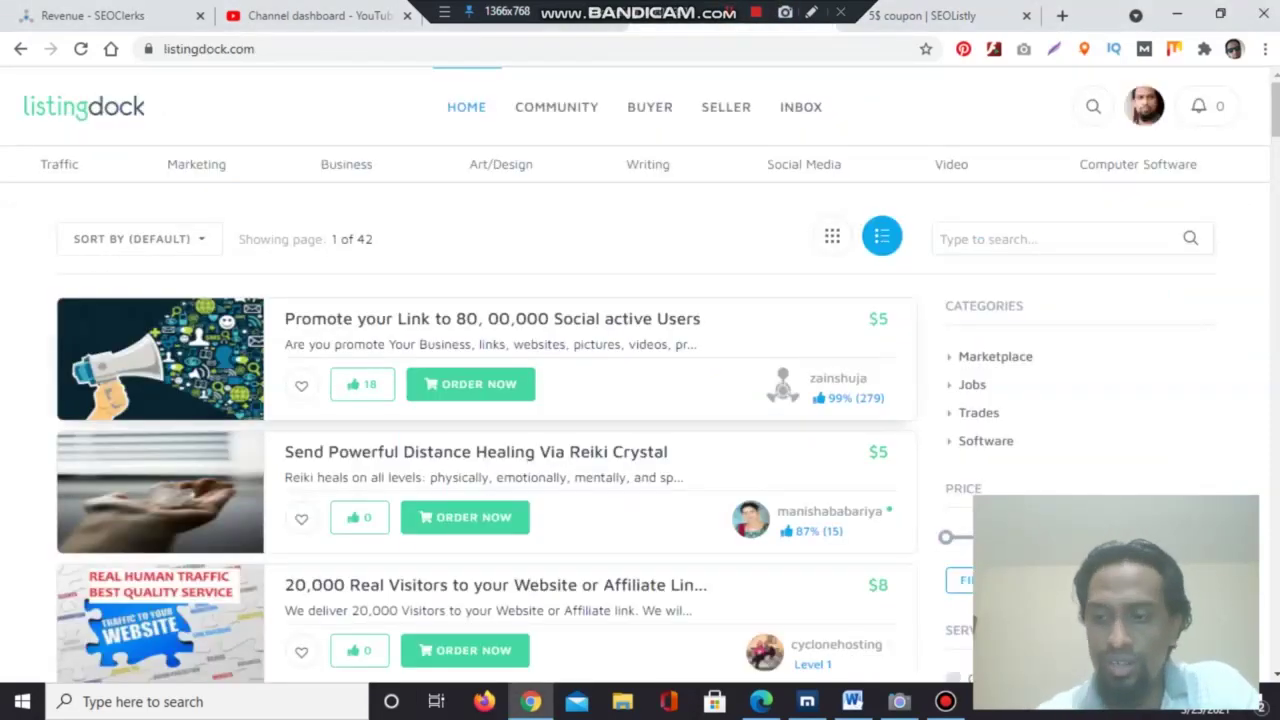
Look through the services on the ListingDock home page and open the Jobs listing.
mouse_move(1144, 106)
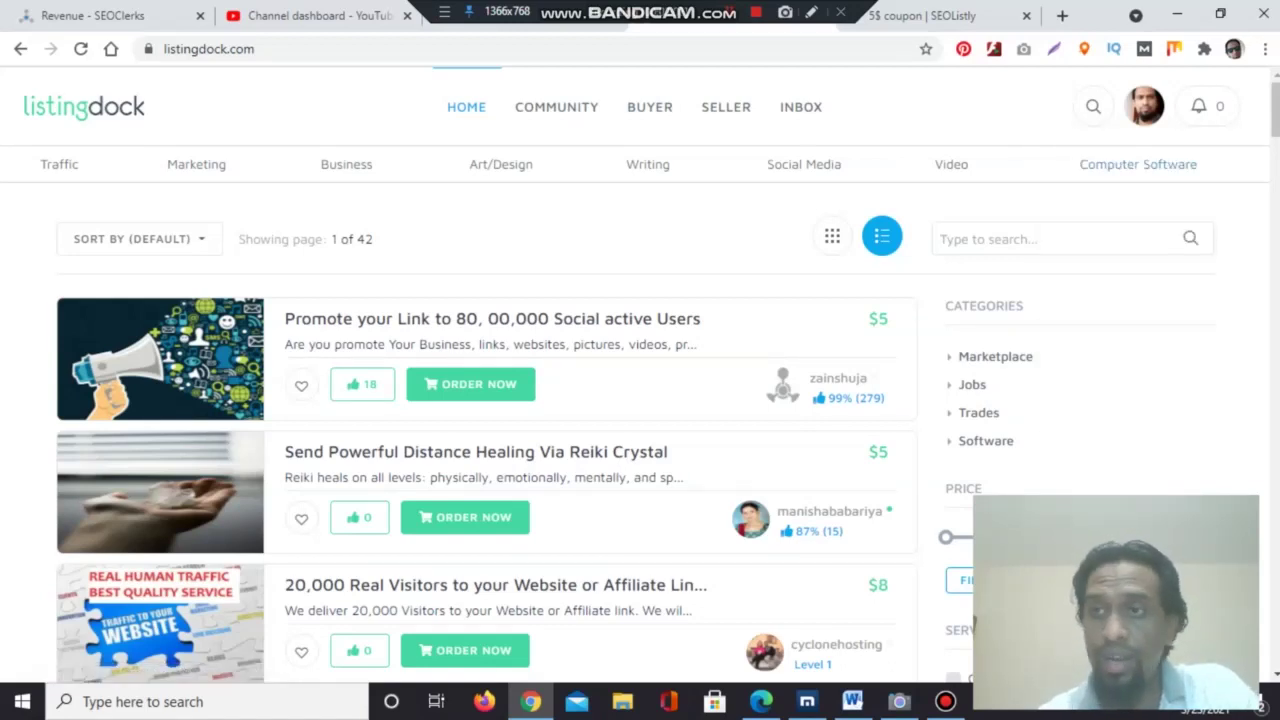
mouse_move(466, 106)
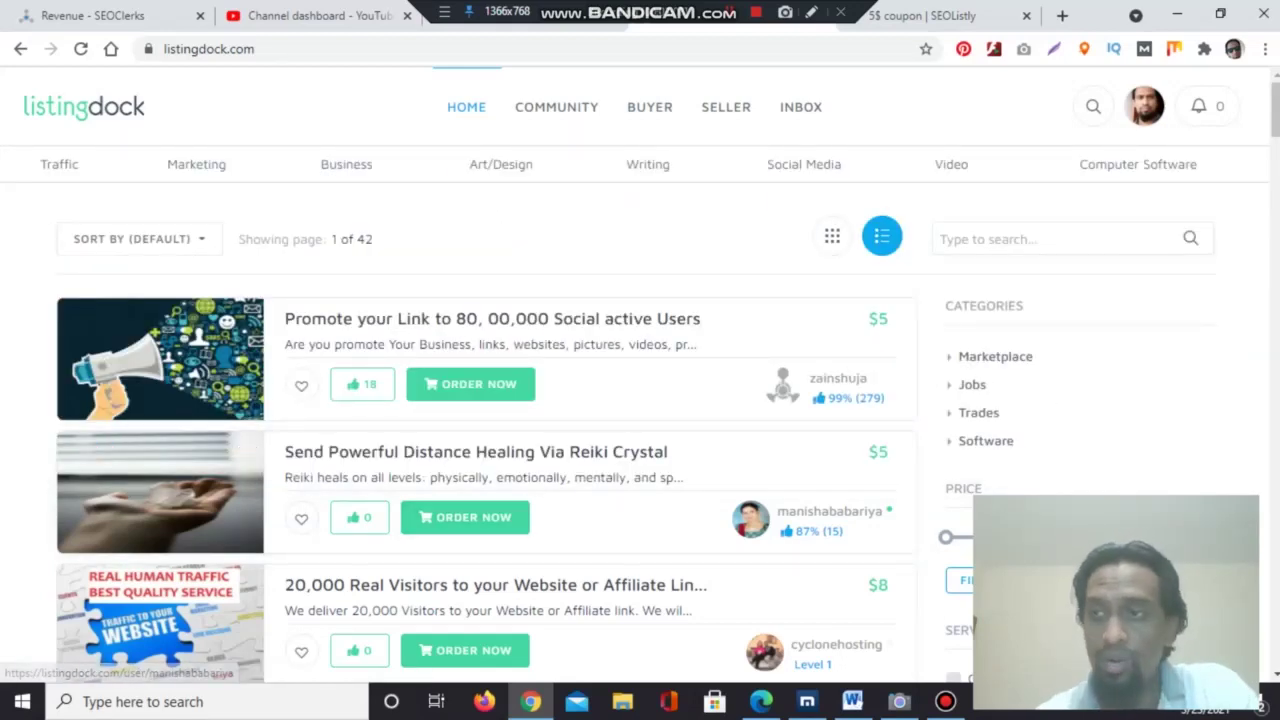
scroll(640, 430, down, 3)
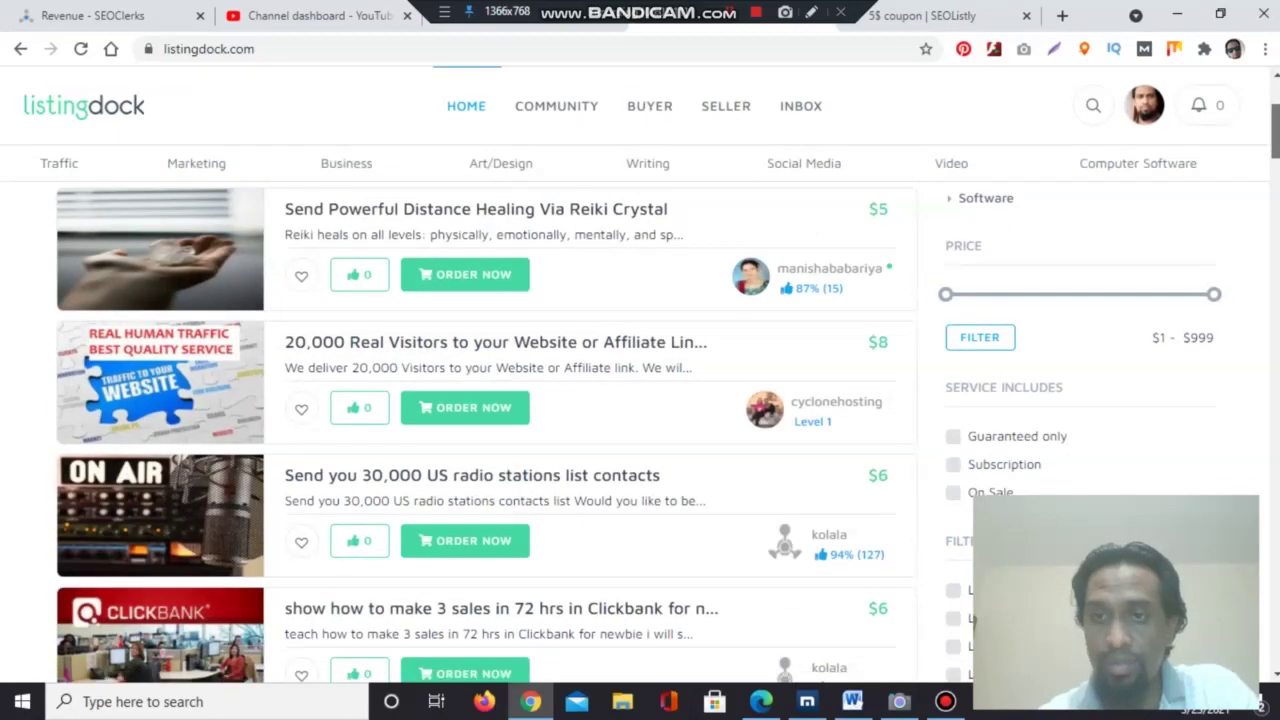
scroll(486, 436, up, 3)
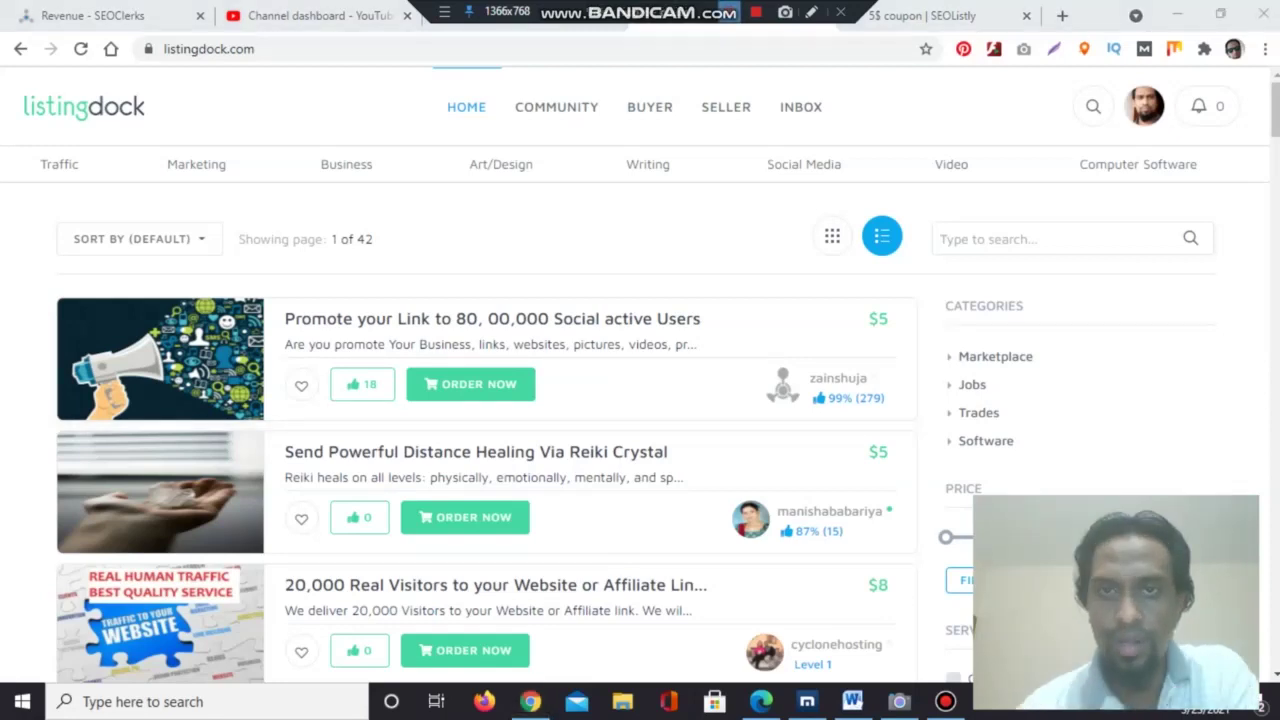
mouse_move(466, 106)
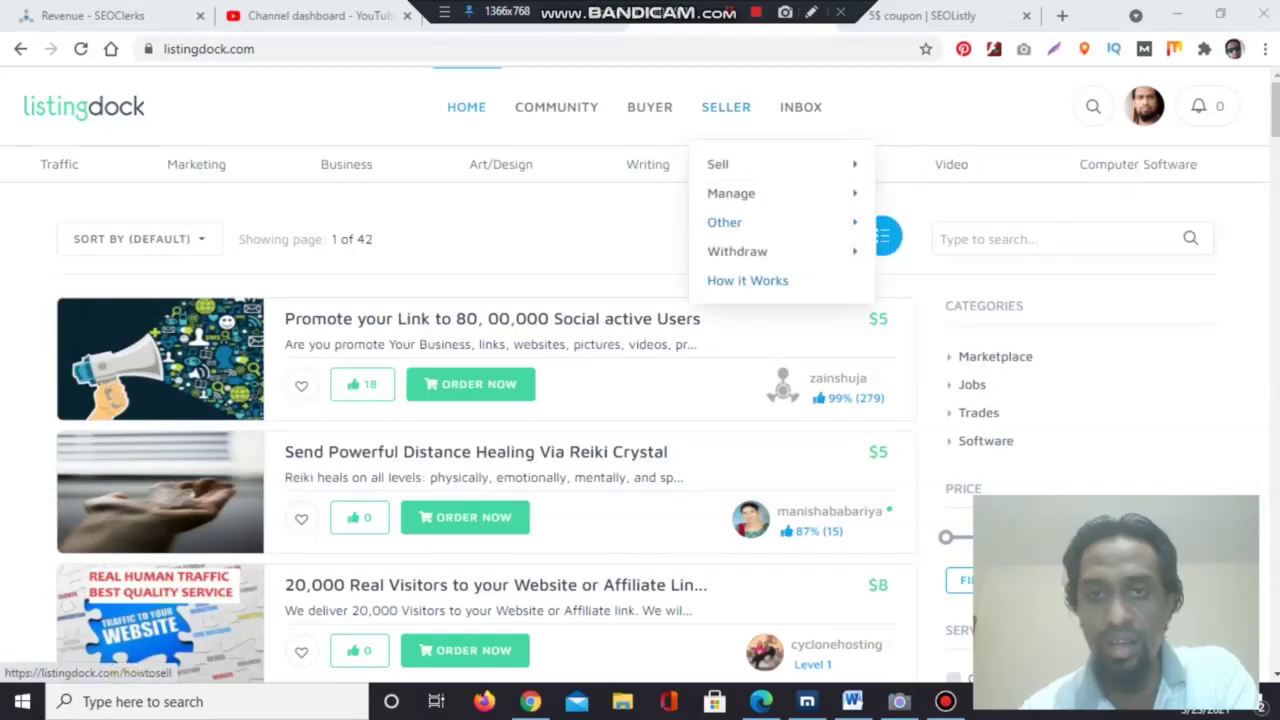
mouse_move(650, 107)
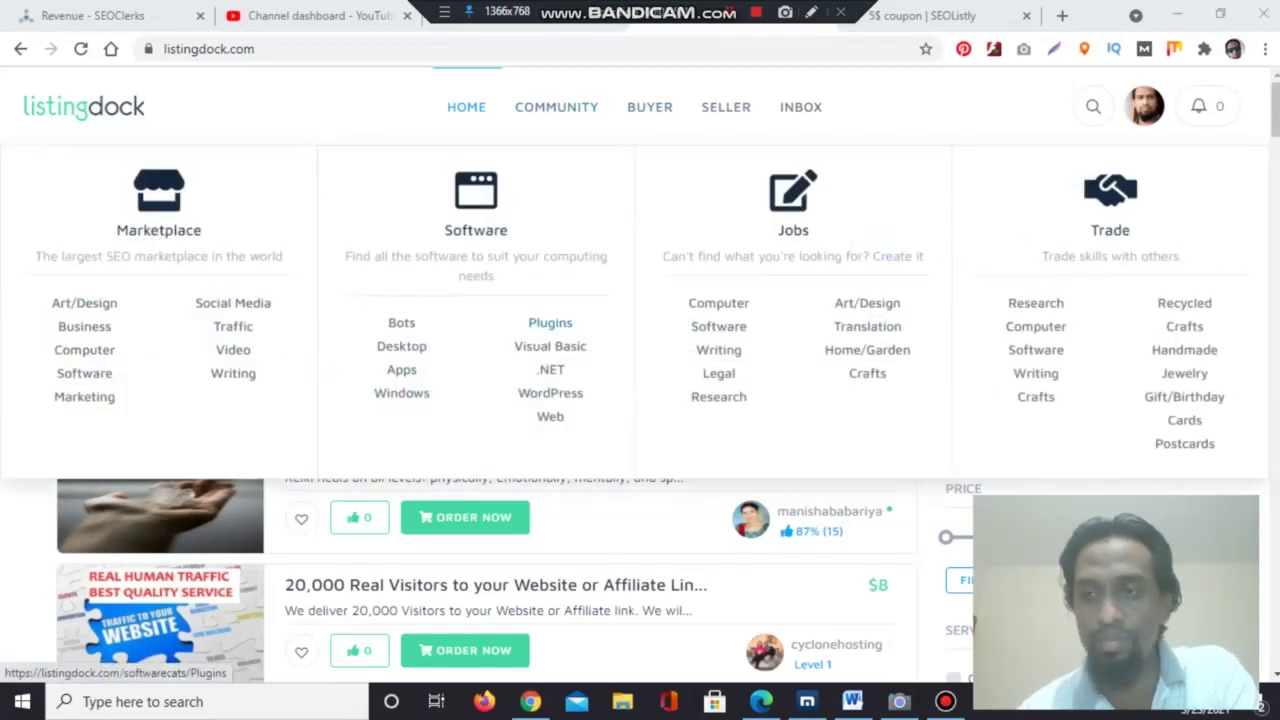
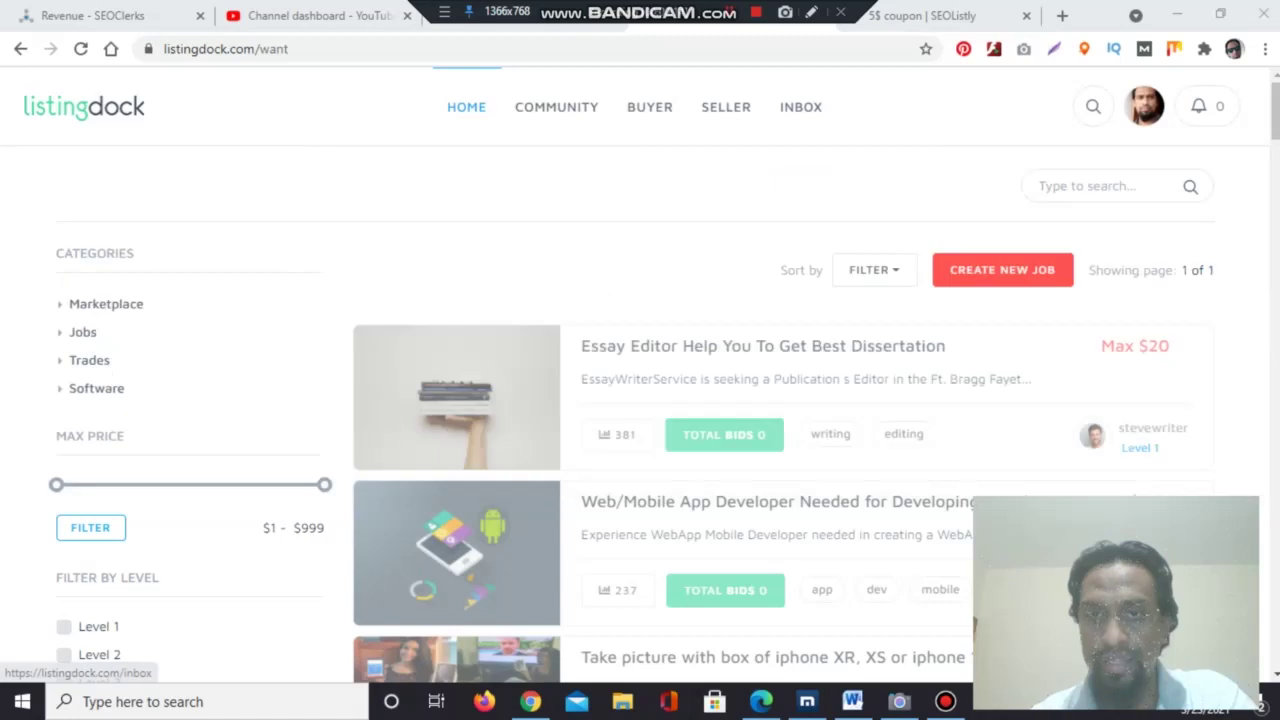
Examine the options offered to sellers and buyers, including the buyer's Shopping and Manage entries.
mouse_move(726, 107)
mouse_move(867, 350)
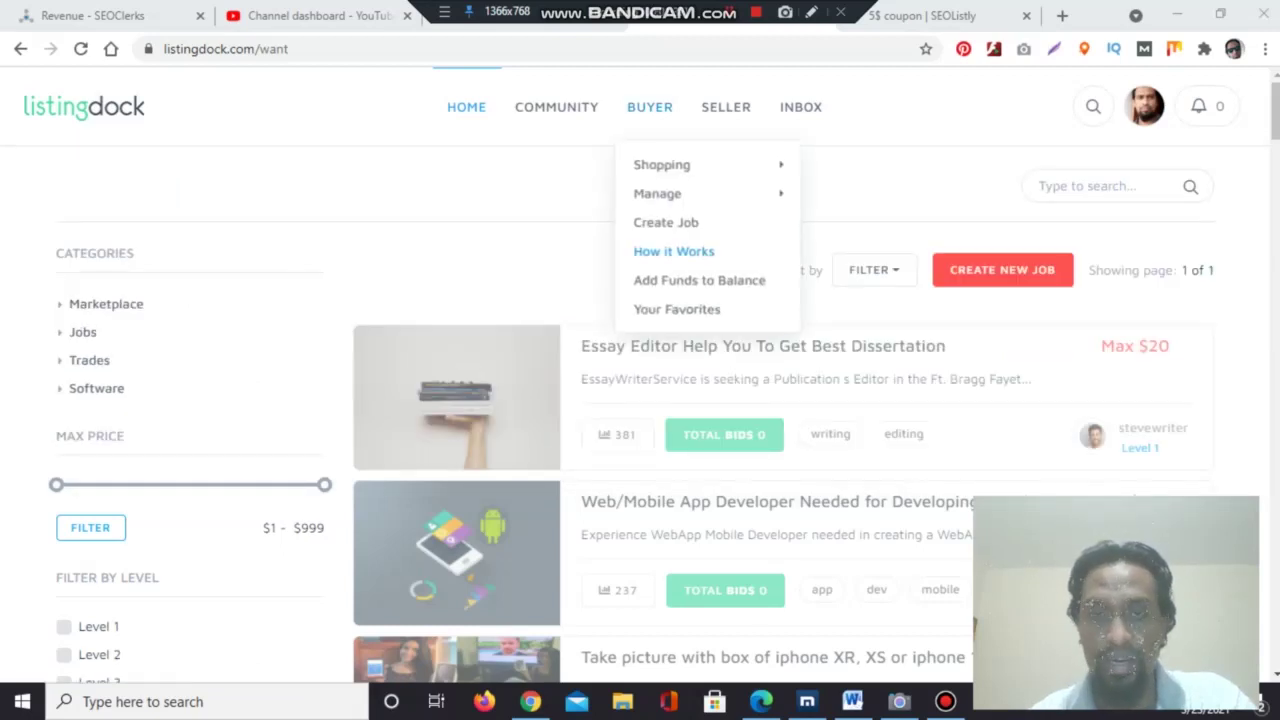
mouse_move(726, 106)
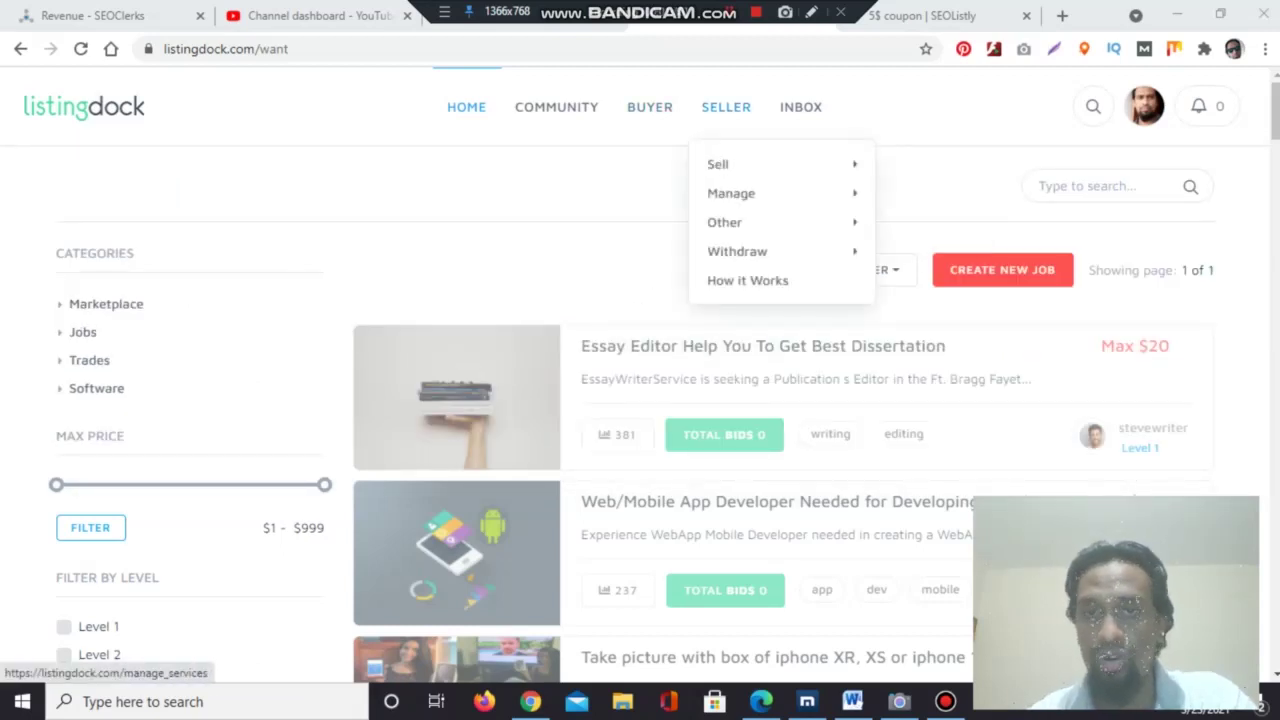
mouse_move(722, 164)
mouse_move(650, 106)
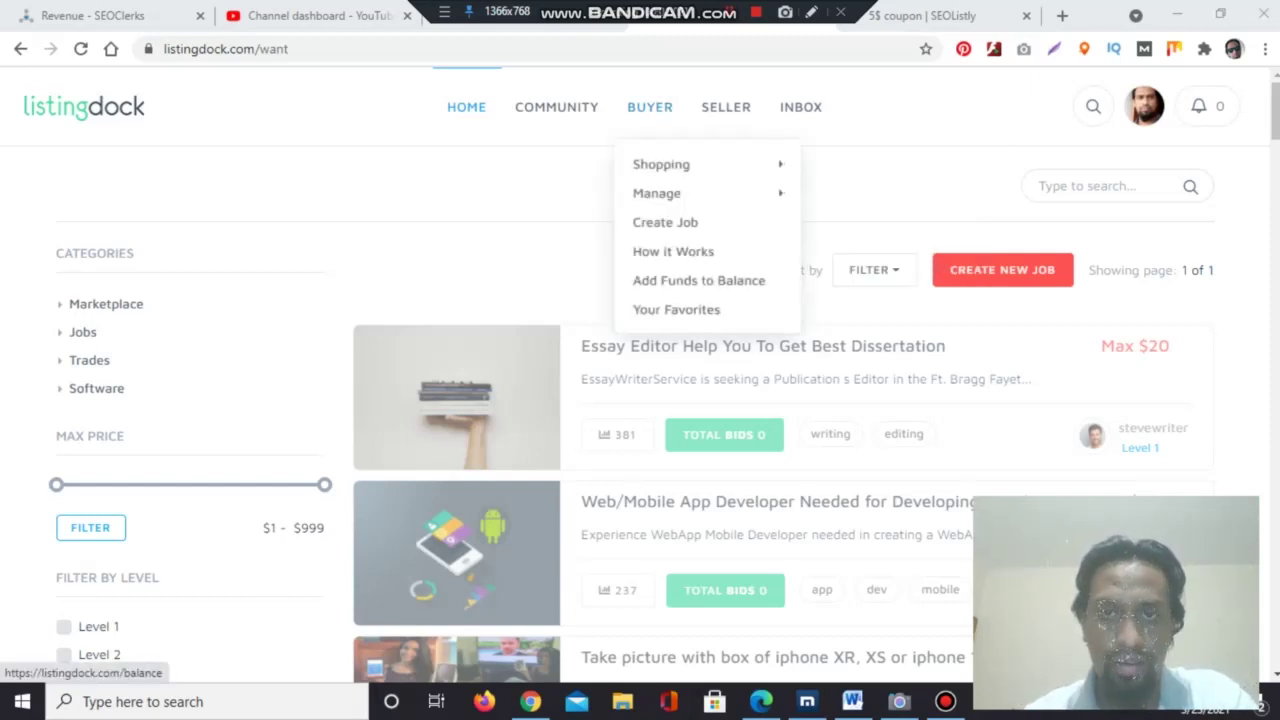
mouse_move(650, 107)
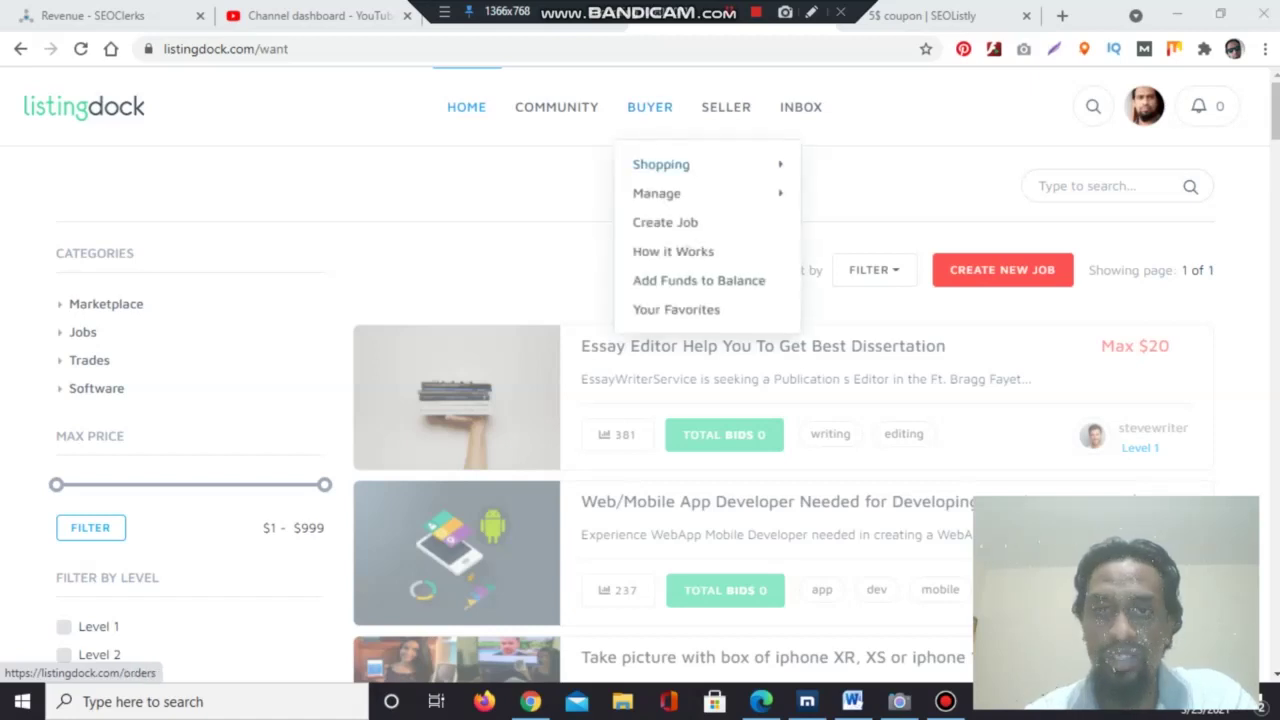
mouse_move(660, 164)
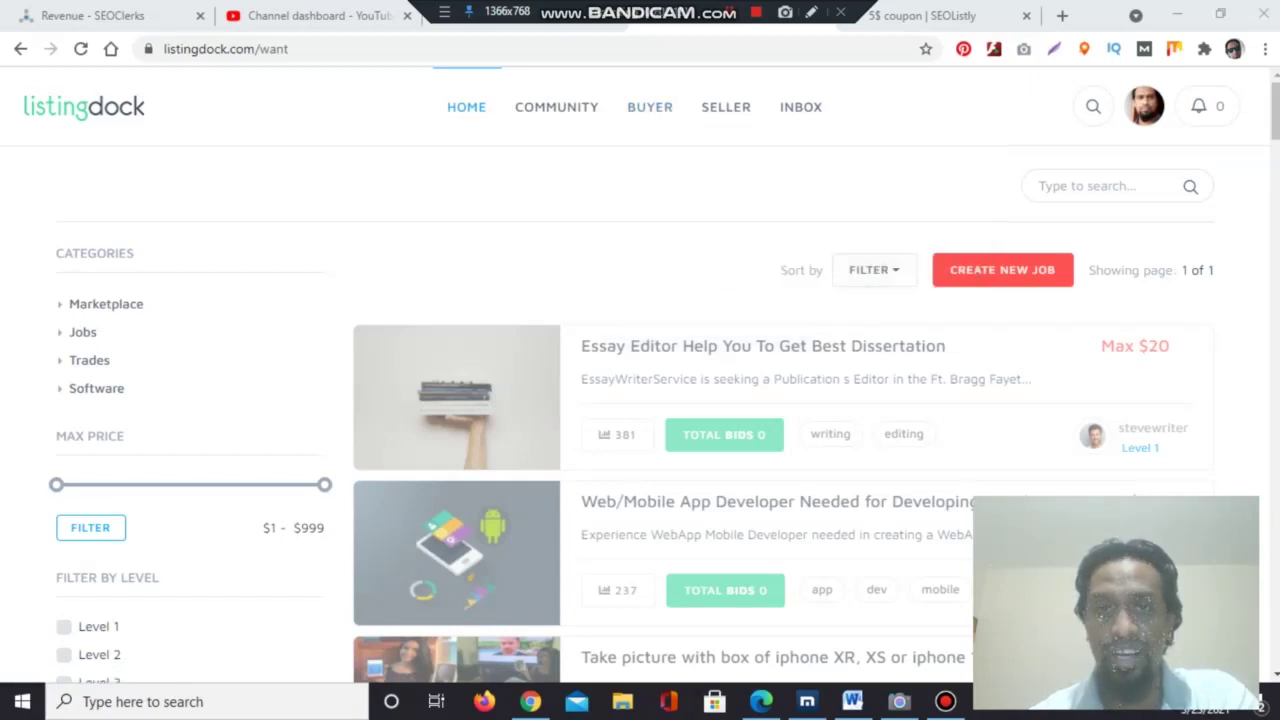
mouse_move(656, 193)
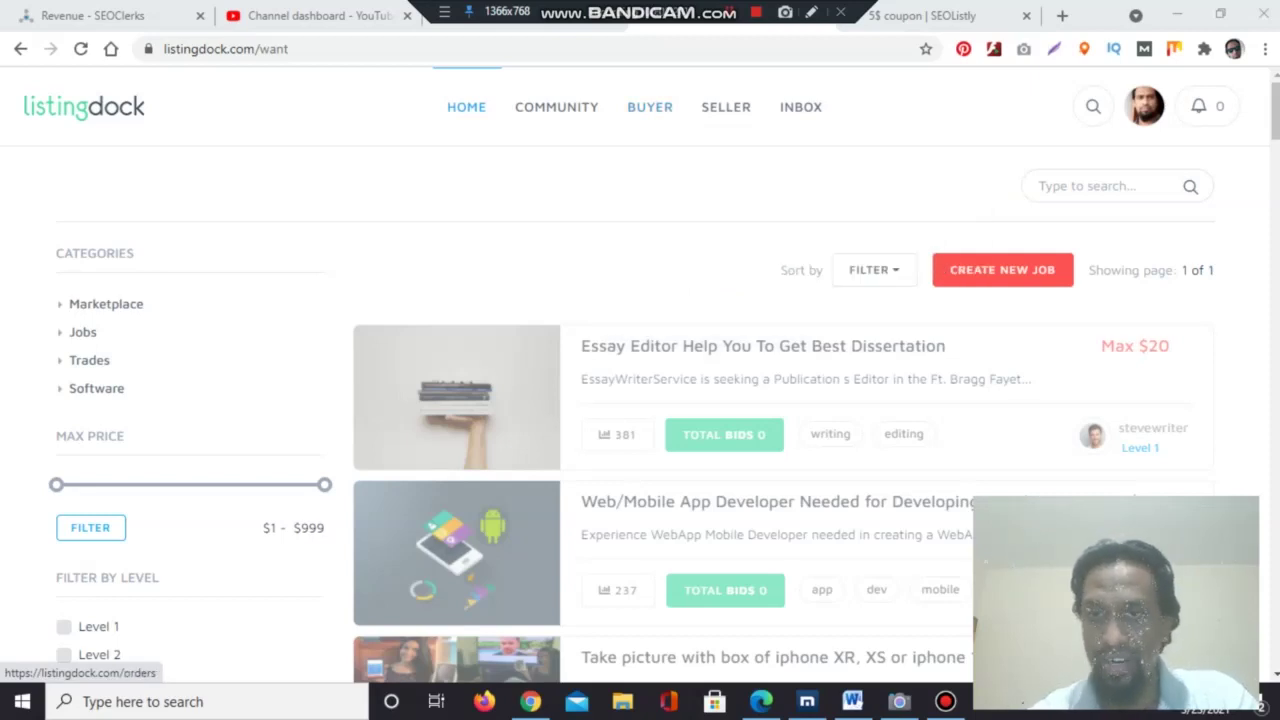
Open the Sell Something form to start a new service listing.
mouse_move(726, 107)
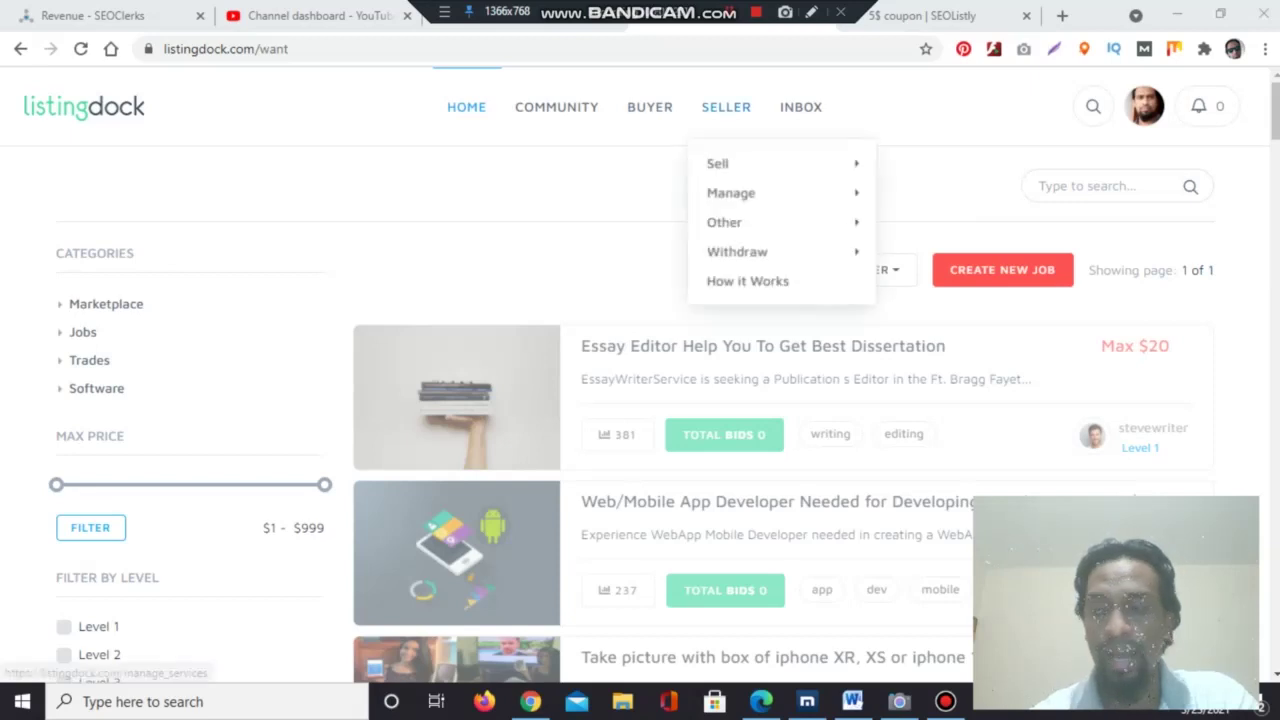
mouse_move(720, 164)
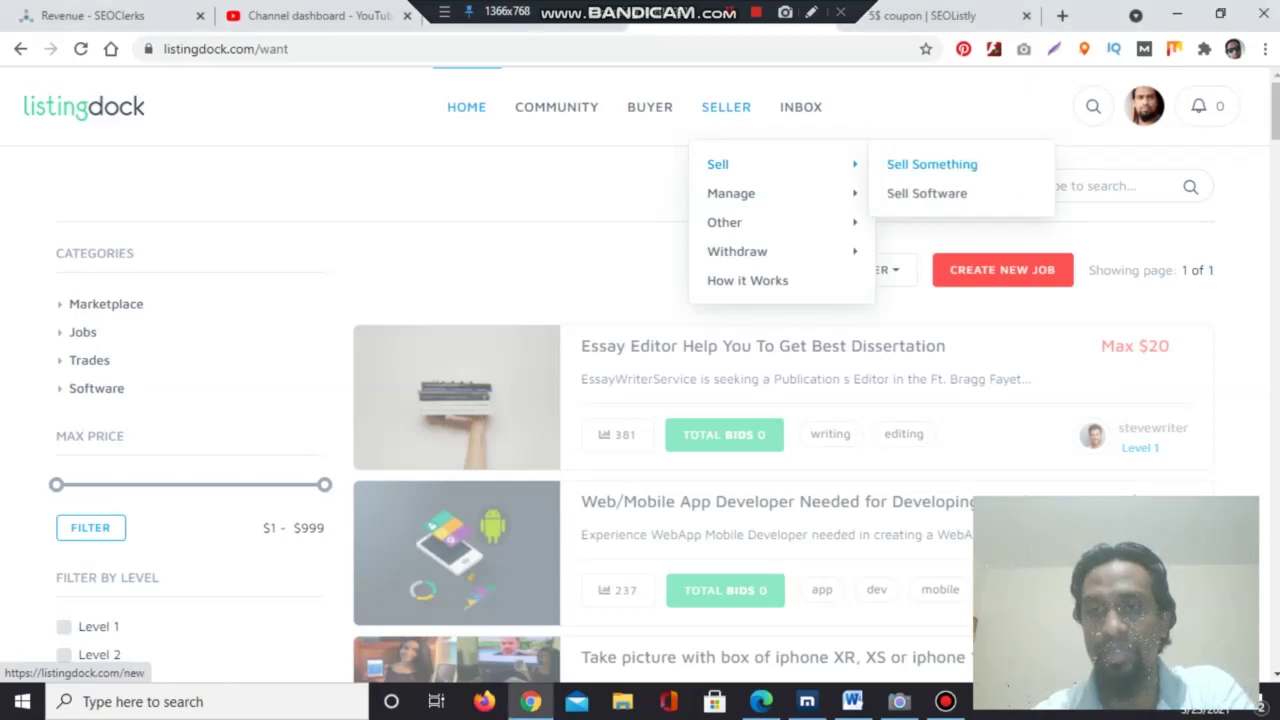
click(927, 193)
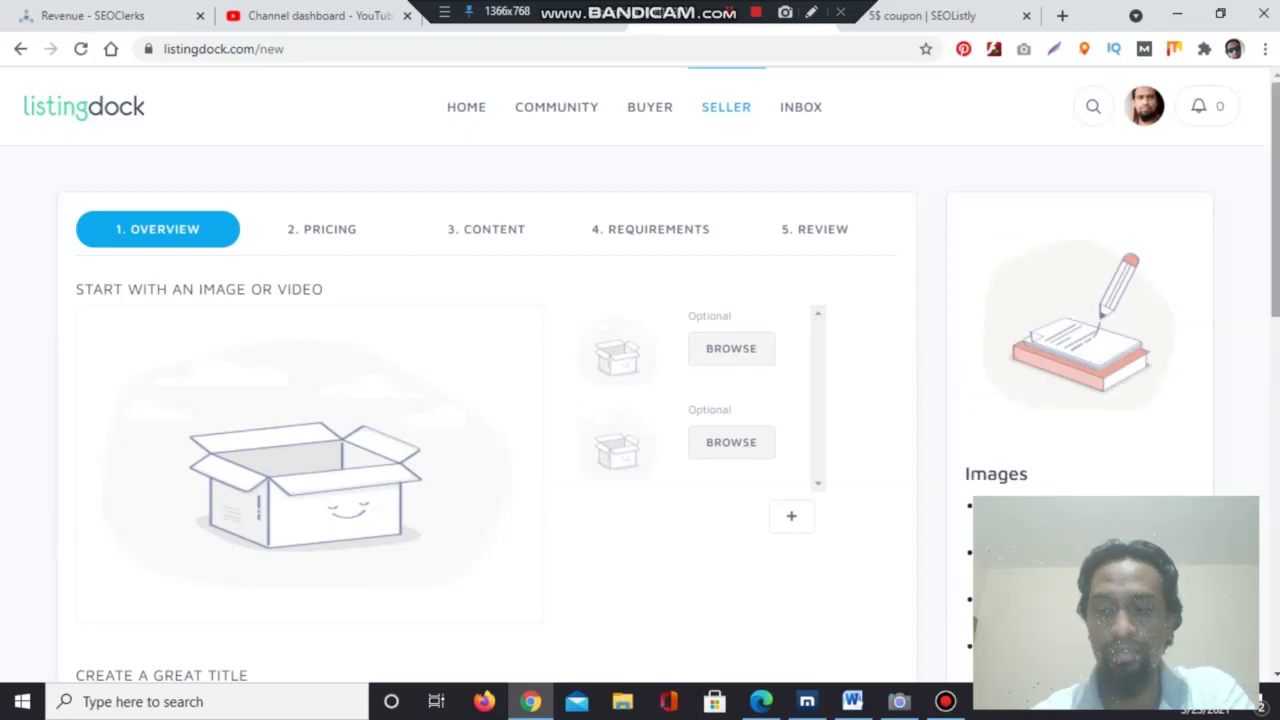
Examine the new listing's Overview section: image or video, title, delivery time, category and tags fields.
scroll(649, 378, down, 1)
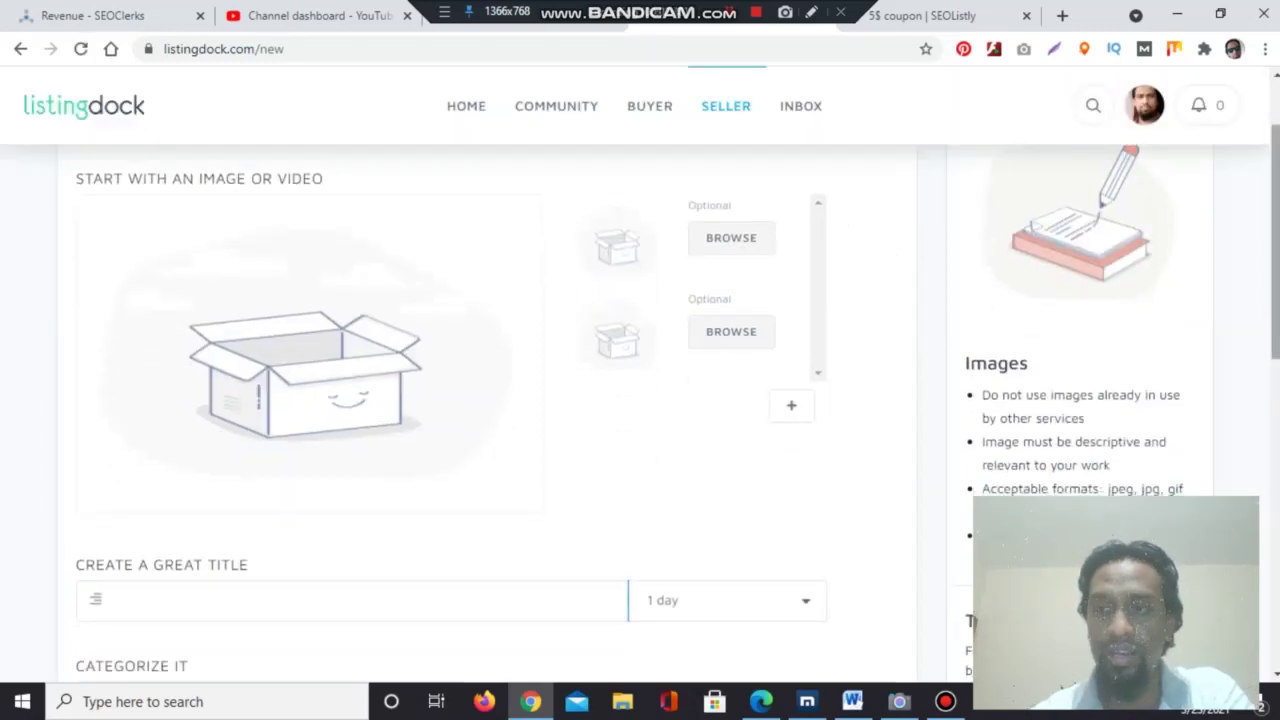
scroll(672, 414, down, 1)
scroll(672, 414, up, 2)
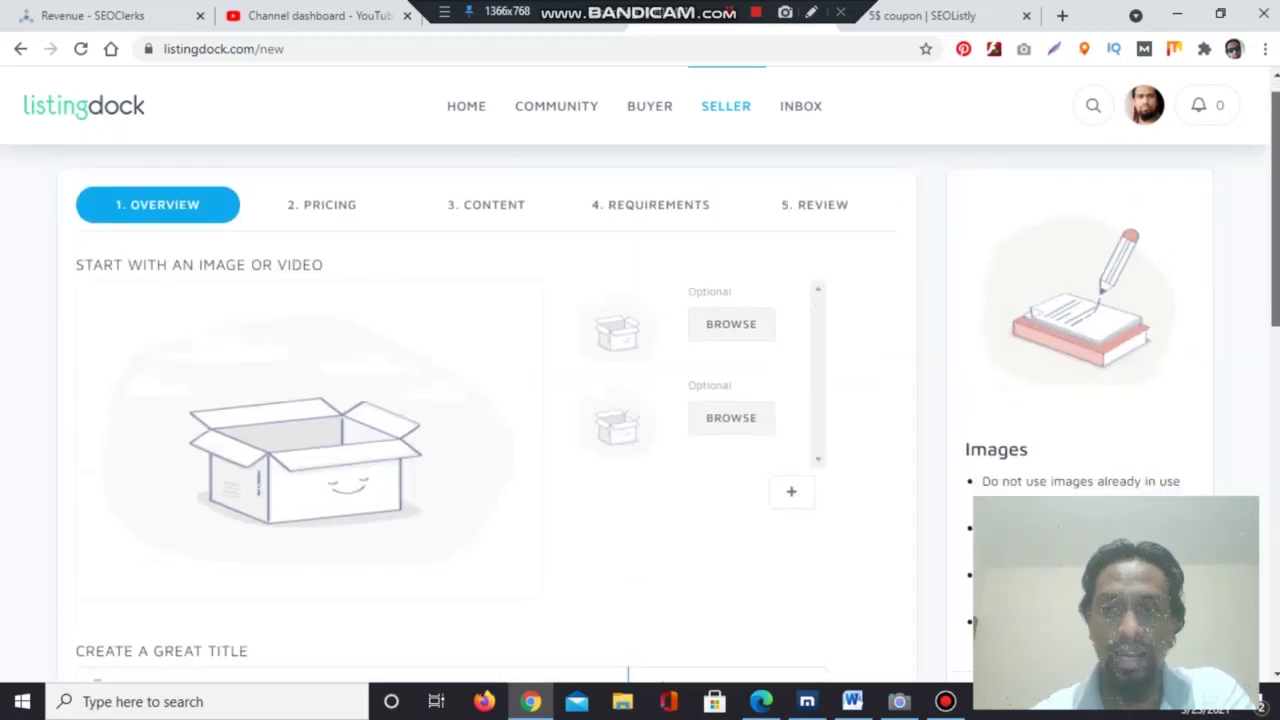
scroll(672, 414, down, 1)
scroll(672, 414, down, 1)
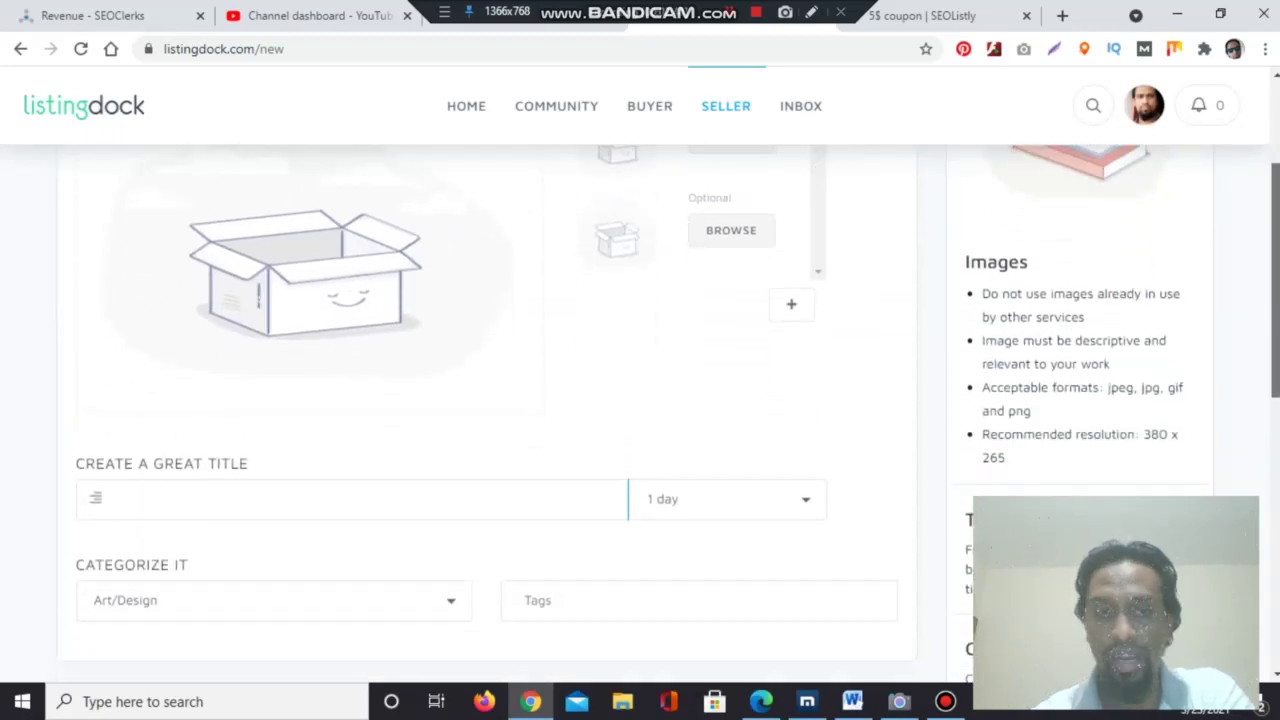
scroll(672, 414, up, 2)
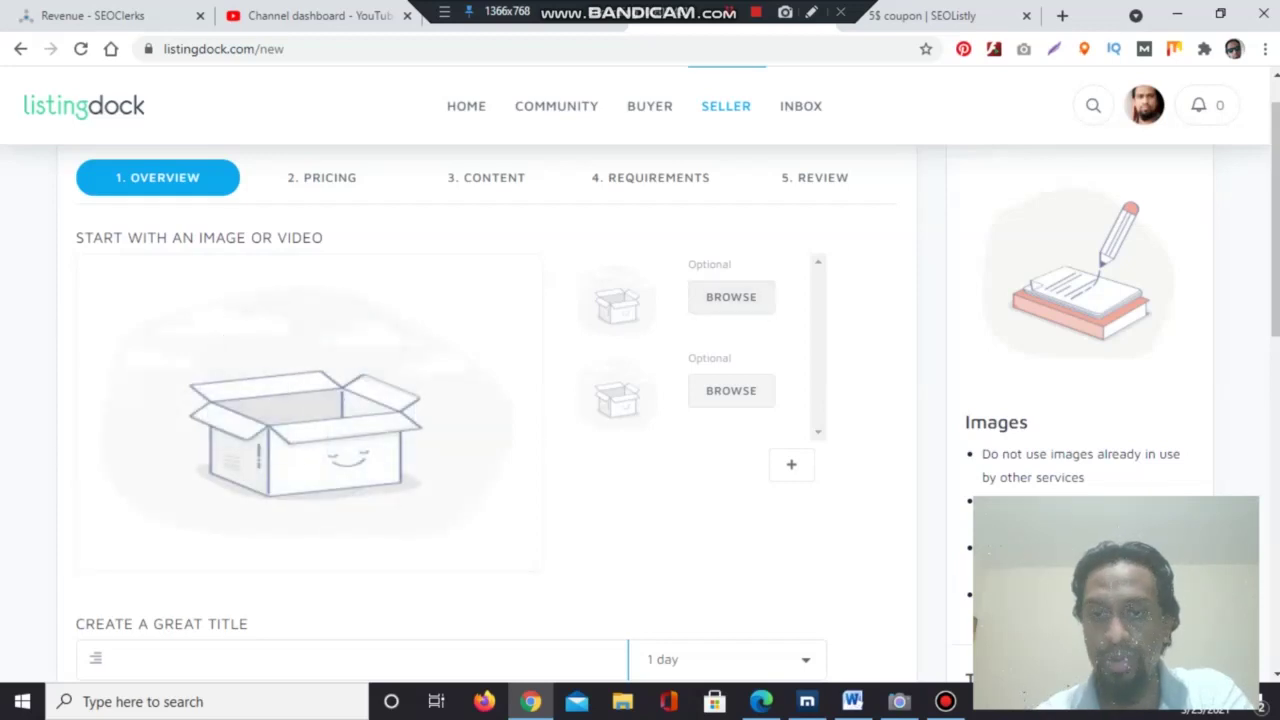
scroll(672, 414, down, 2)
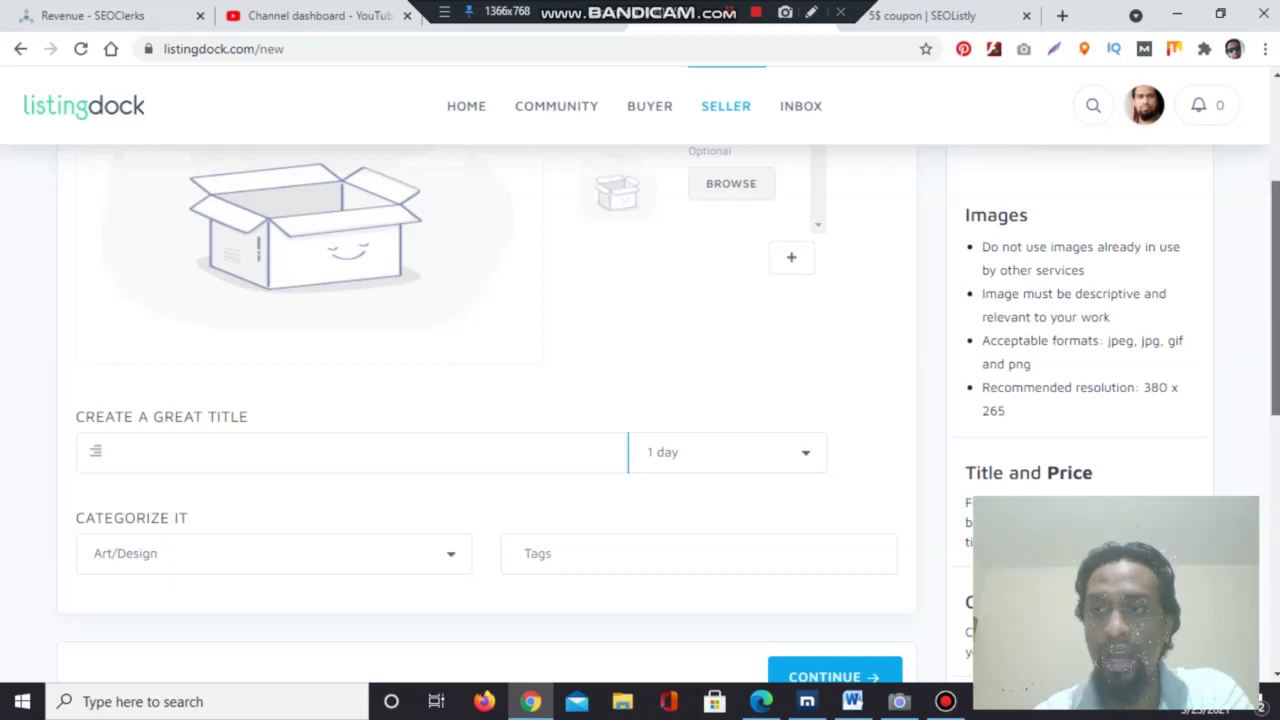
scroll(480, 400, up, 1)
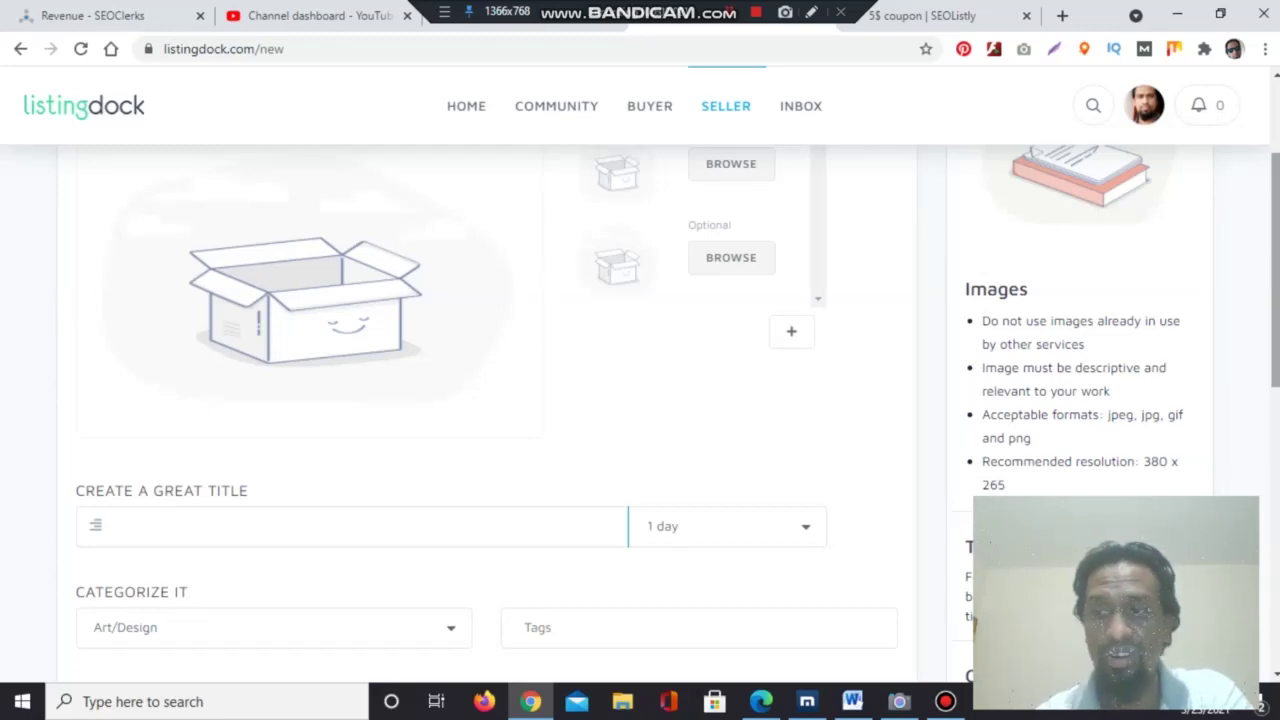
scroll(480, 400, down, 2)
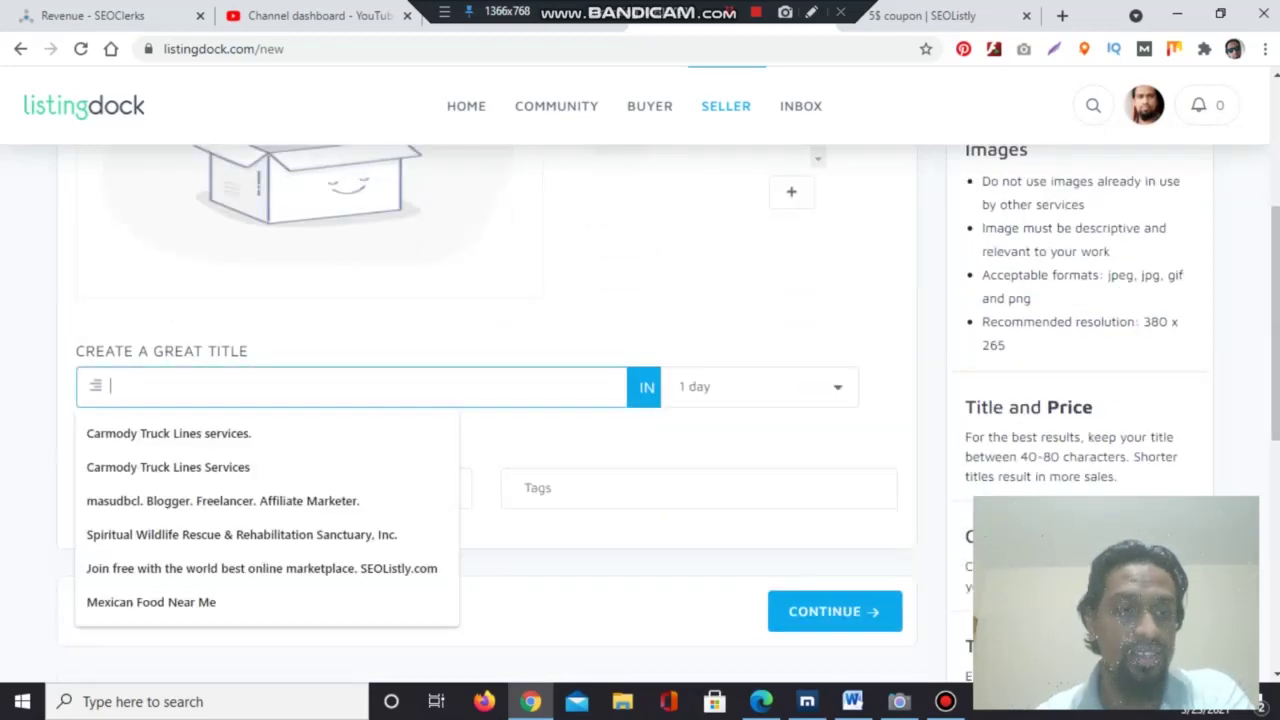
Examine the buyer options again, including Shopping, Manage, Create Job and Add Funds to Balance.
mouse_move(556, 105)
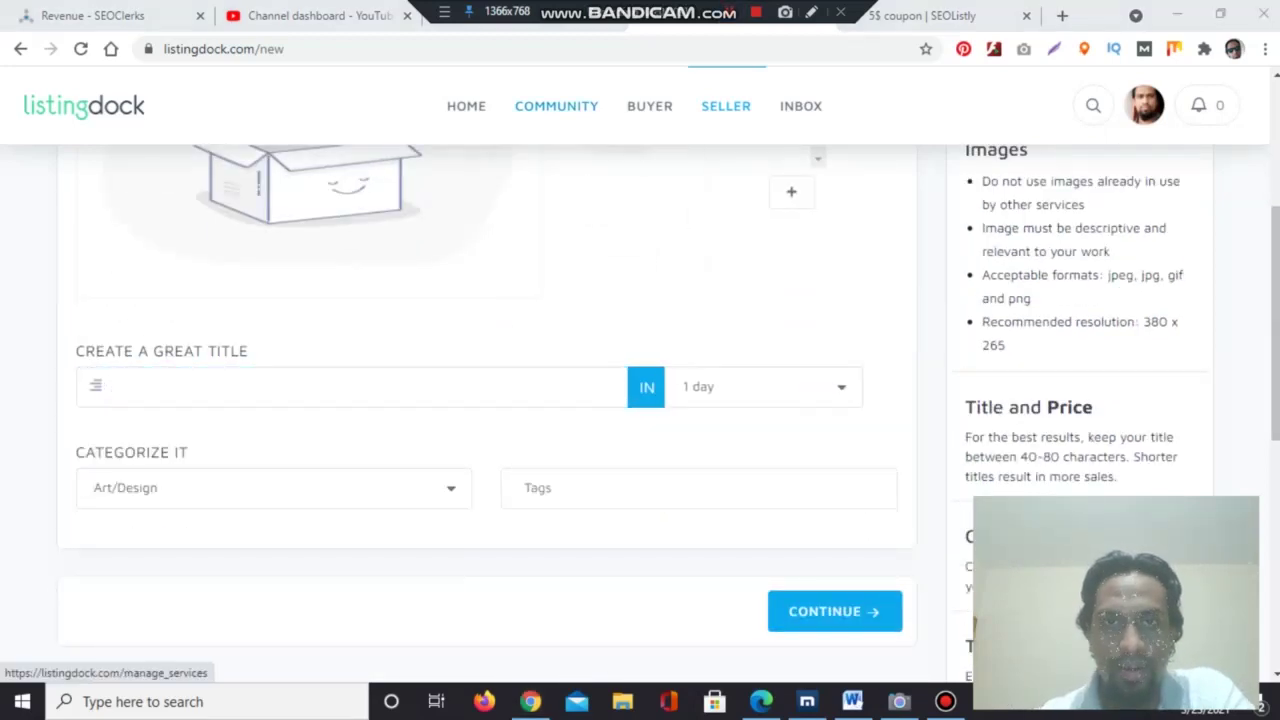
mouse_move(650, 105)
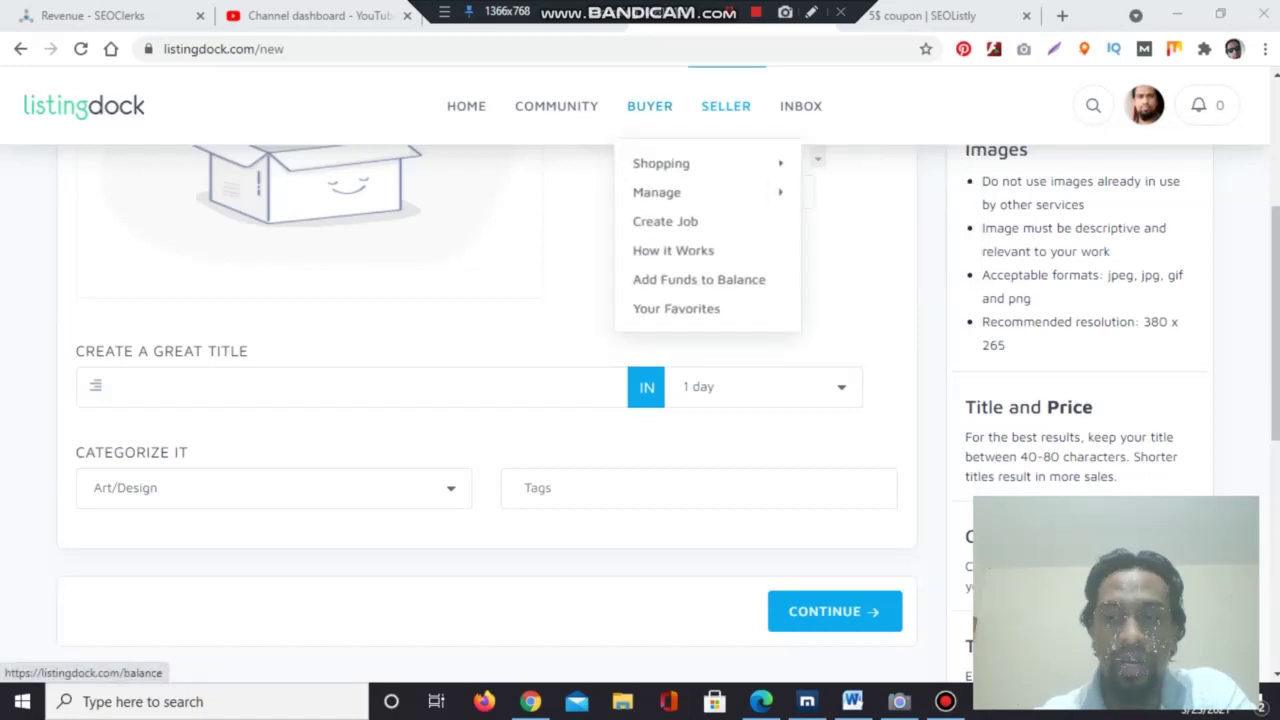
mouse_move(661, 163)
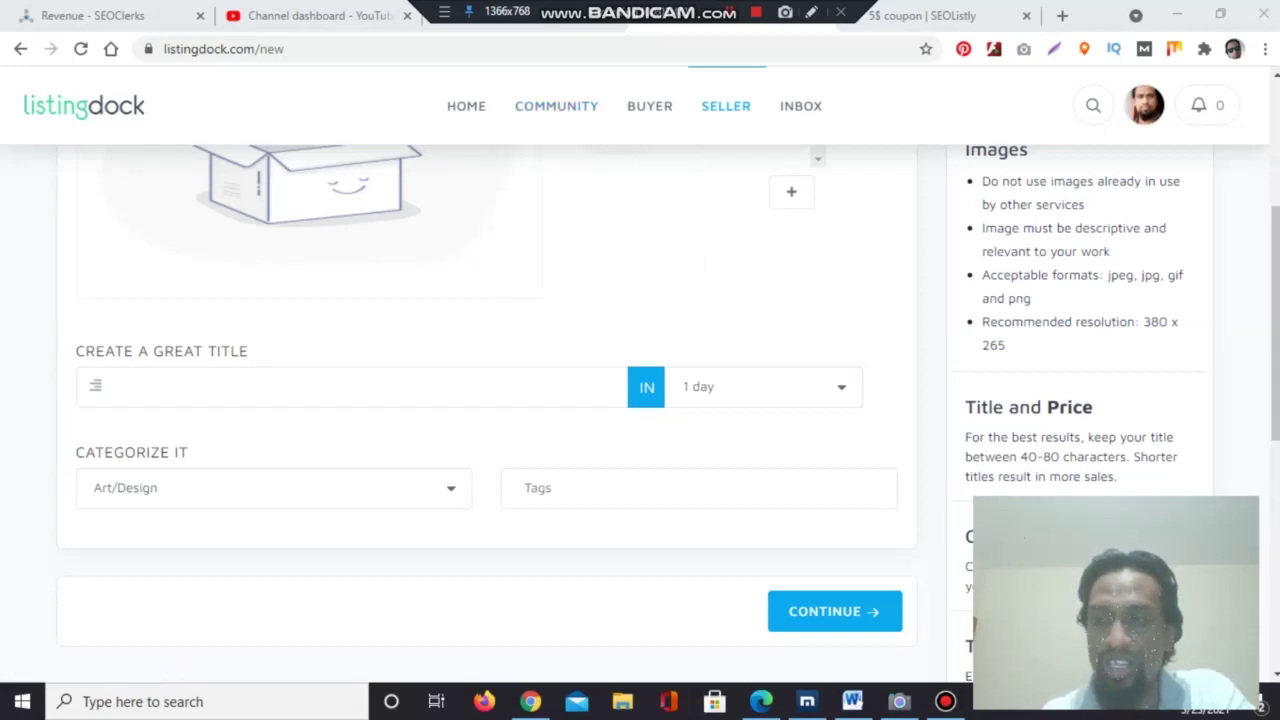
Review the new listing form from its image section down to the page footer, including the suggested entries for the title.
scroll(640, 400, down, 5)
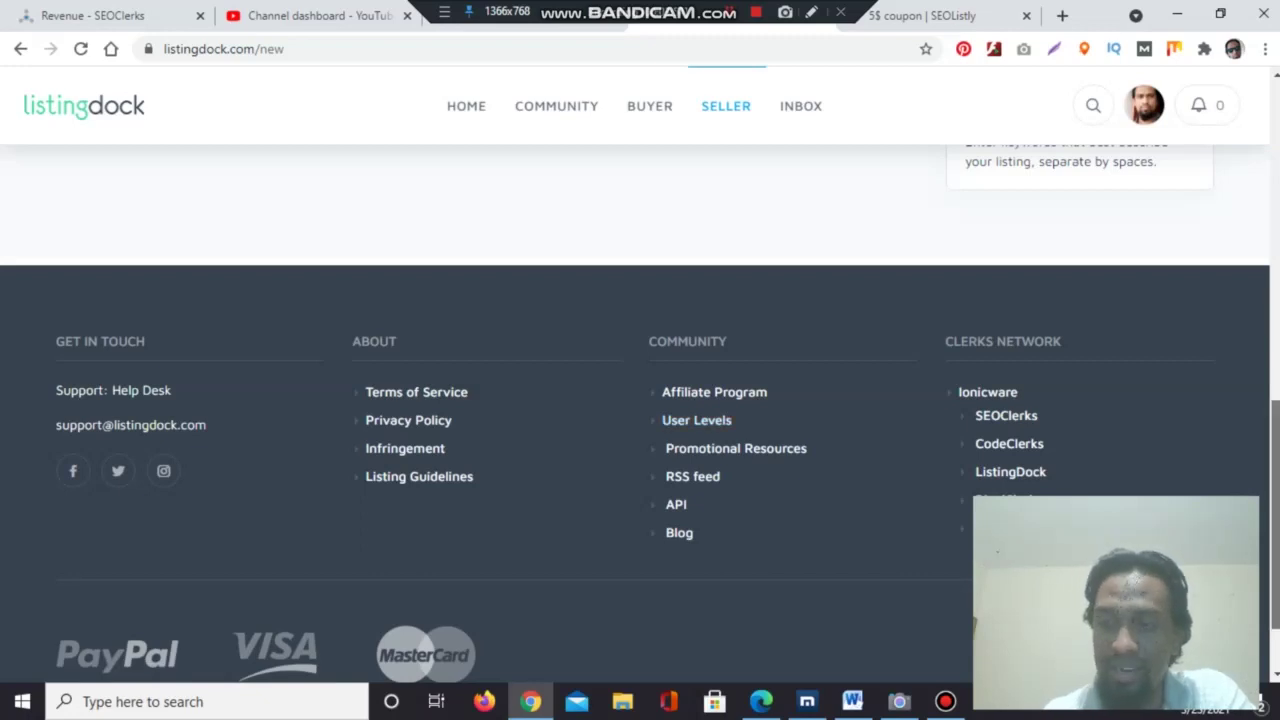
scroll(640, 400, up, 6)
scroll(640, 400, up, 3)
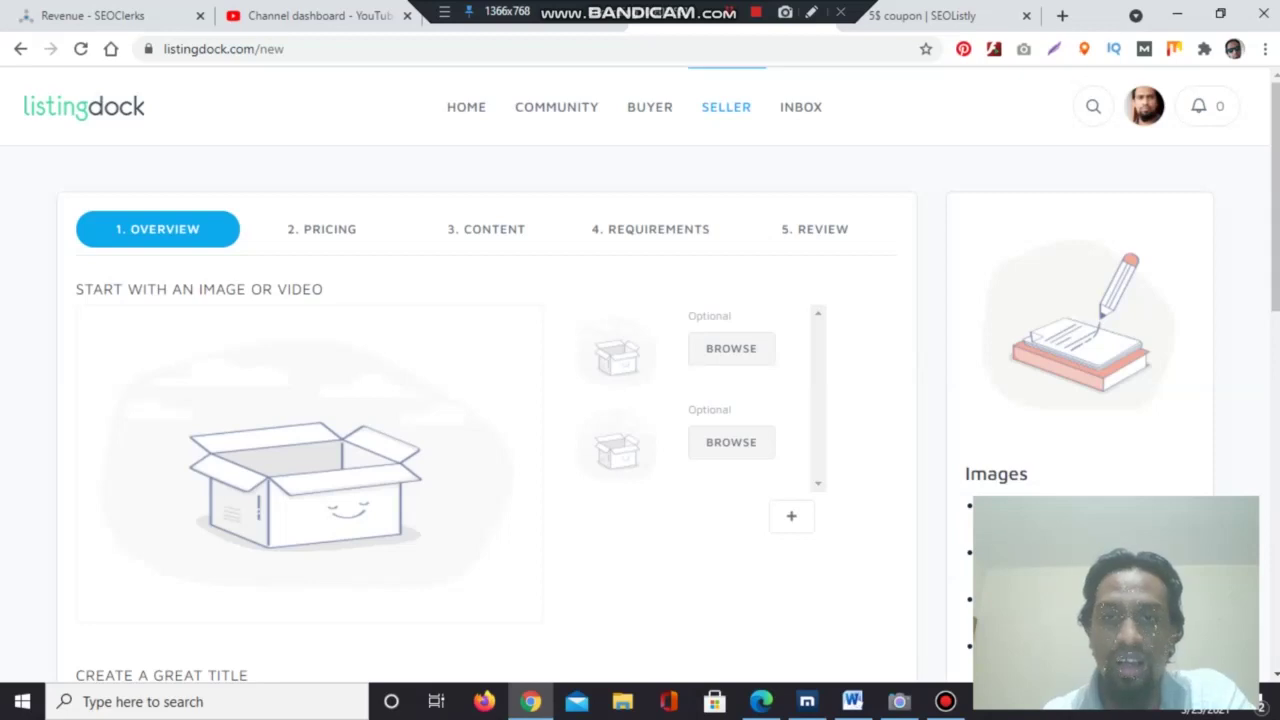
scroll(640, 375, down, 1)
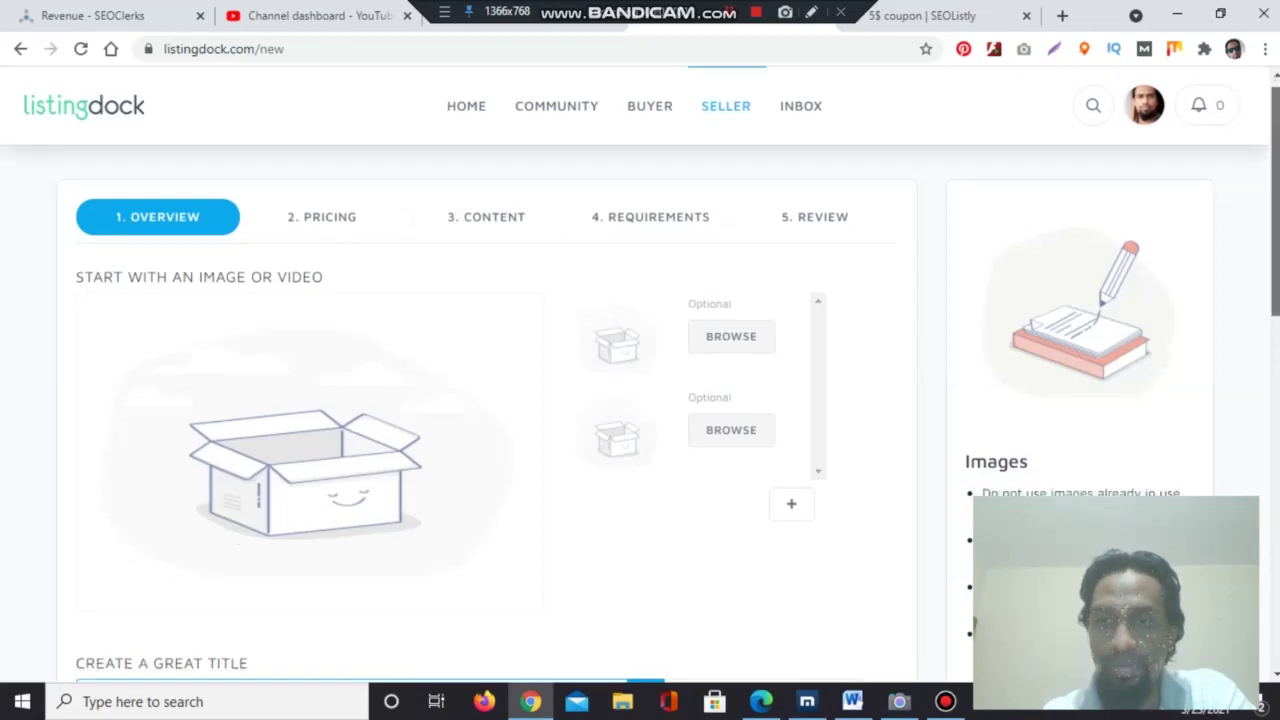
scroll(640, 400, down, 4)
click(350, 332)
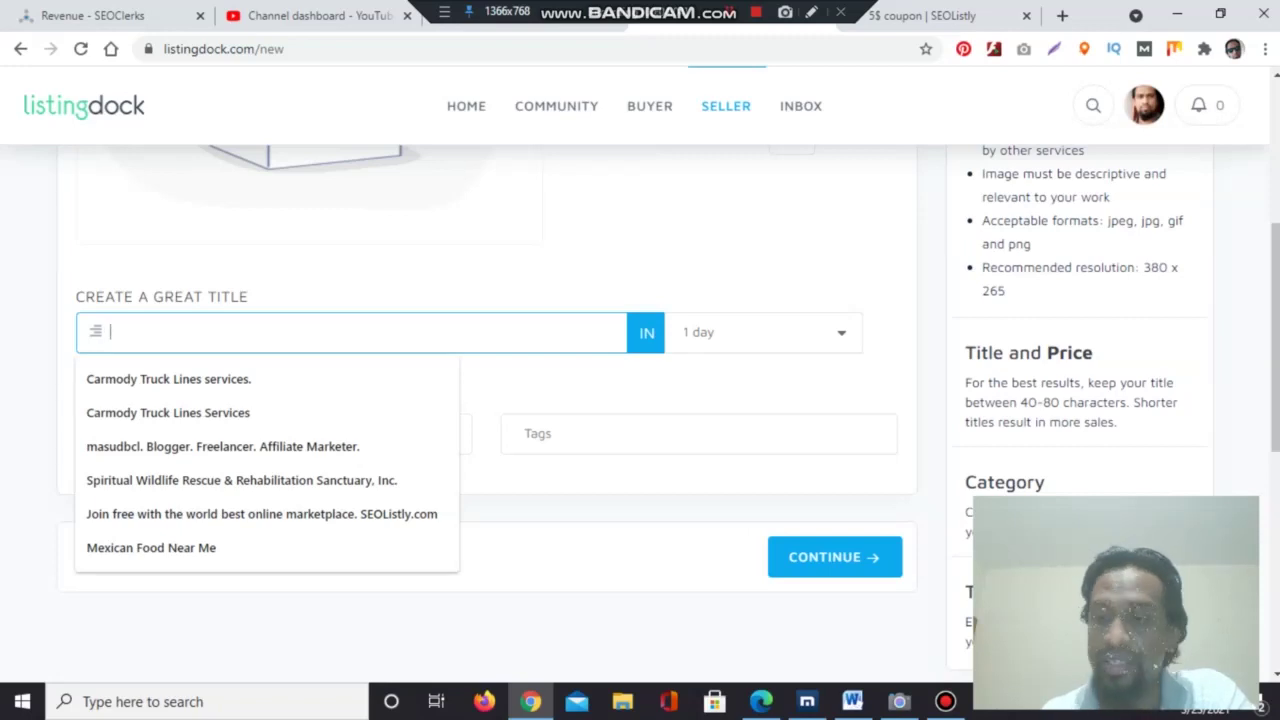
key(Tab)
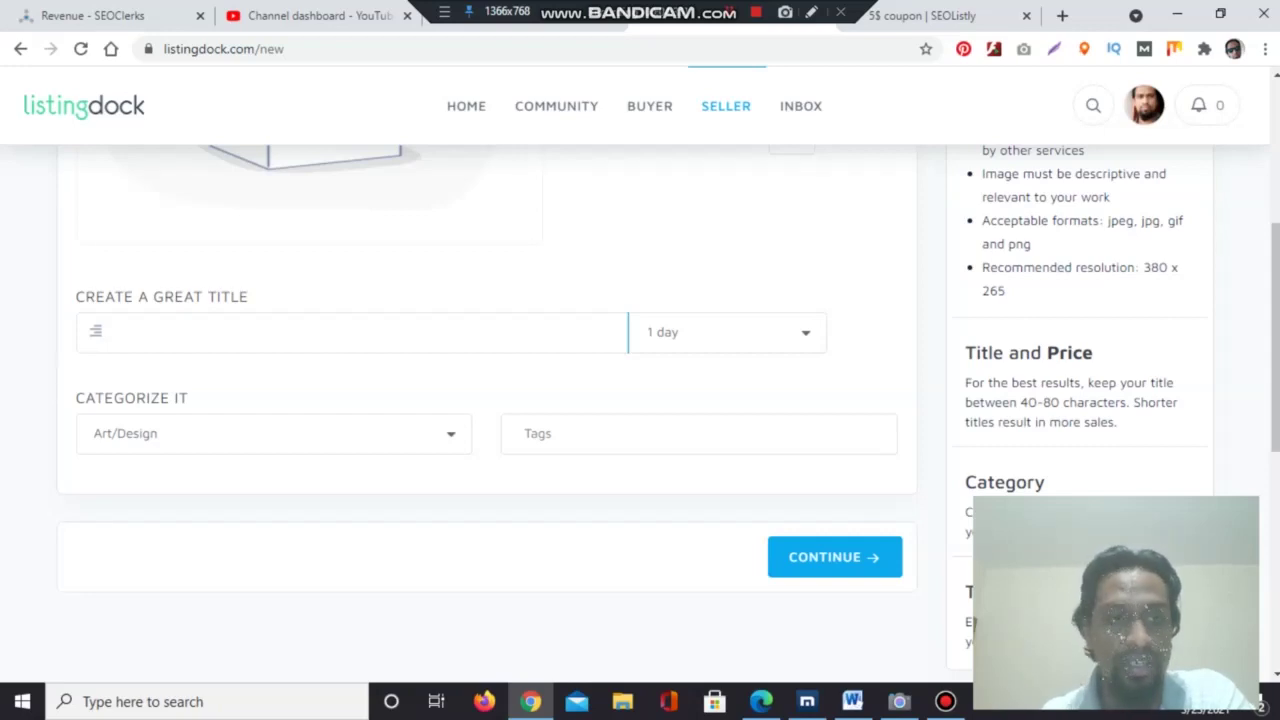
click(300, 332)
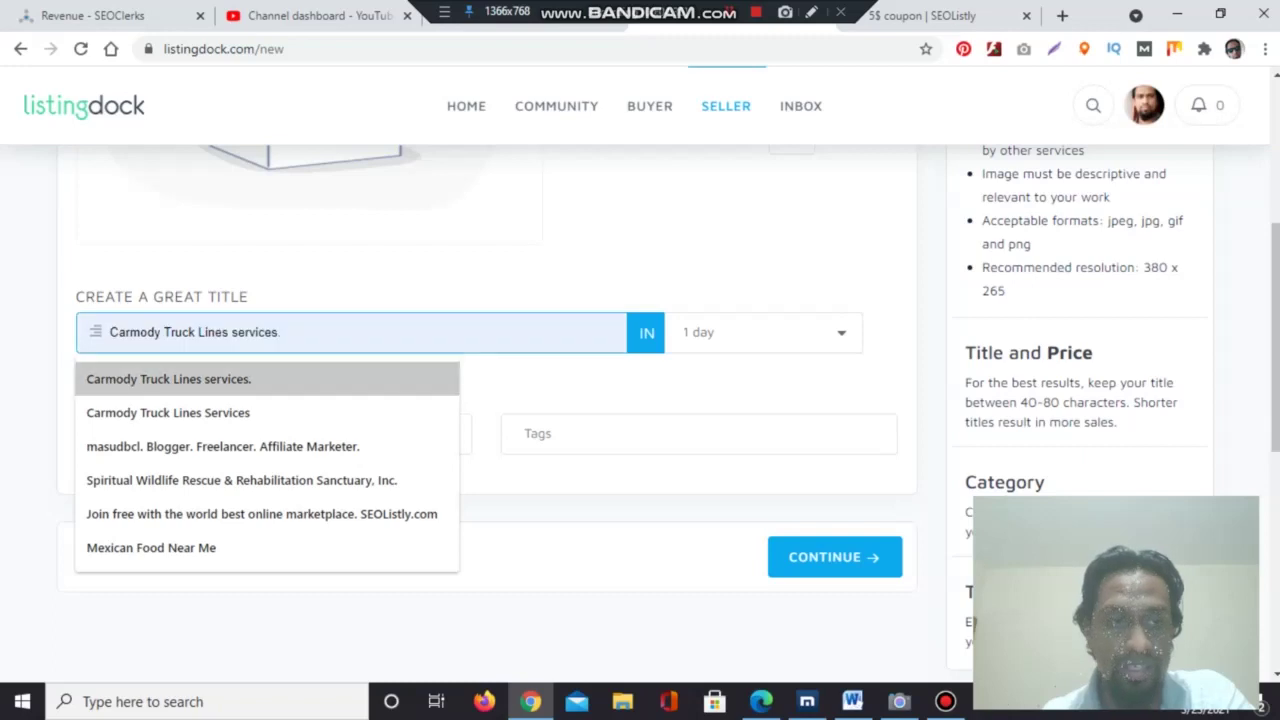
Read through the listing categories one by one, from Art/Design down to Health.
key(Tab)
key(Tab)
key(space)
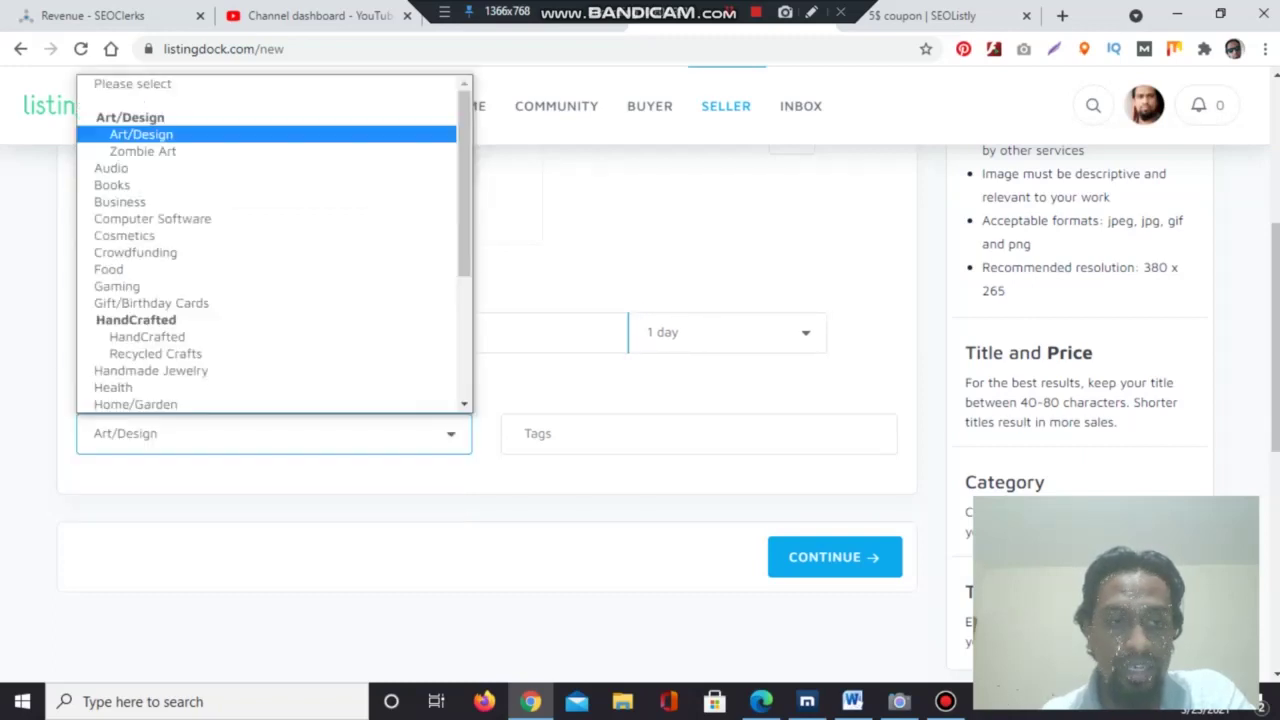
key(Down)
key(Up)
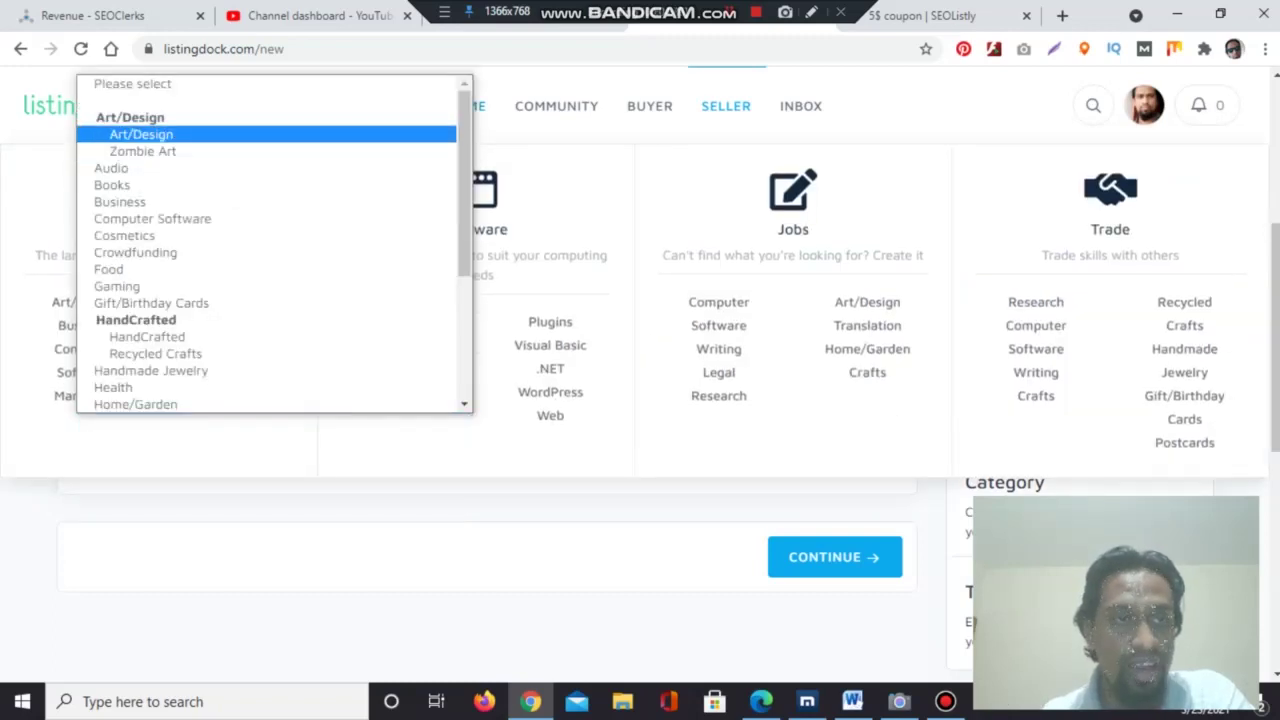
key(Down)
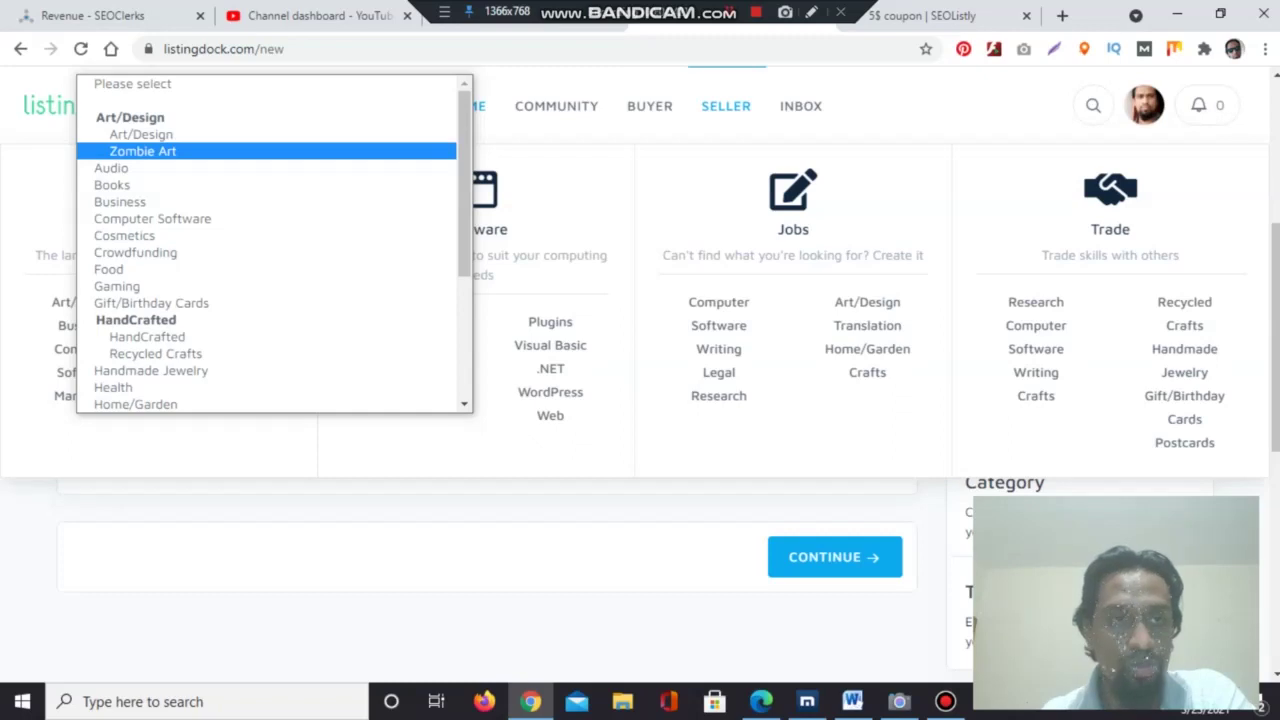
key(Down)
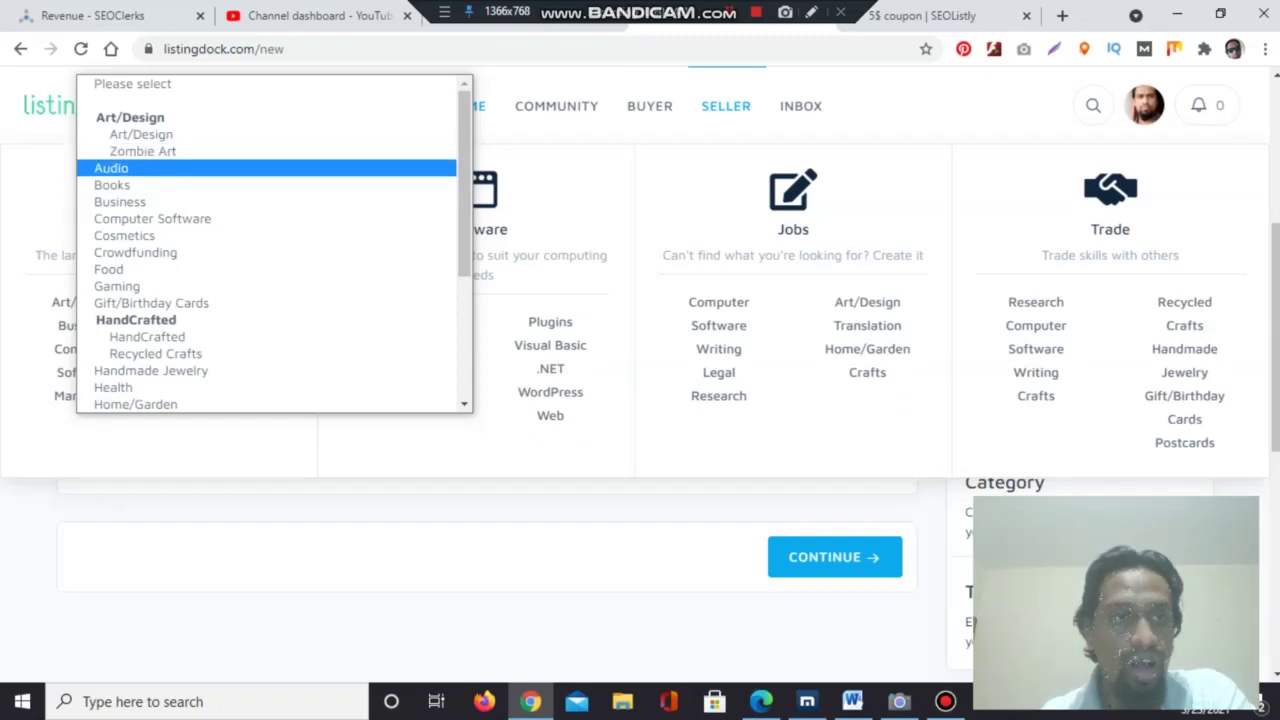
key(Down)
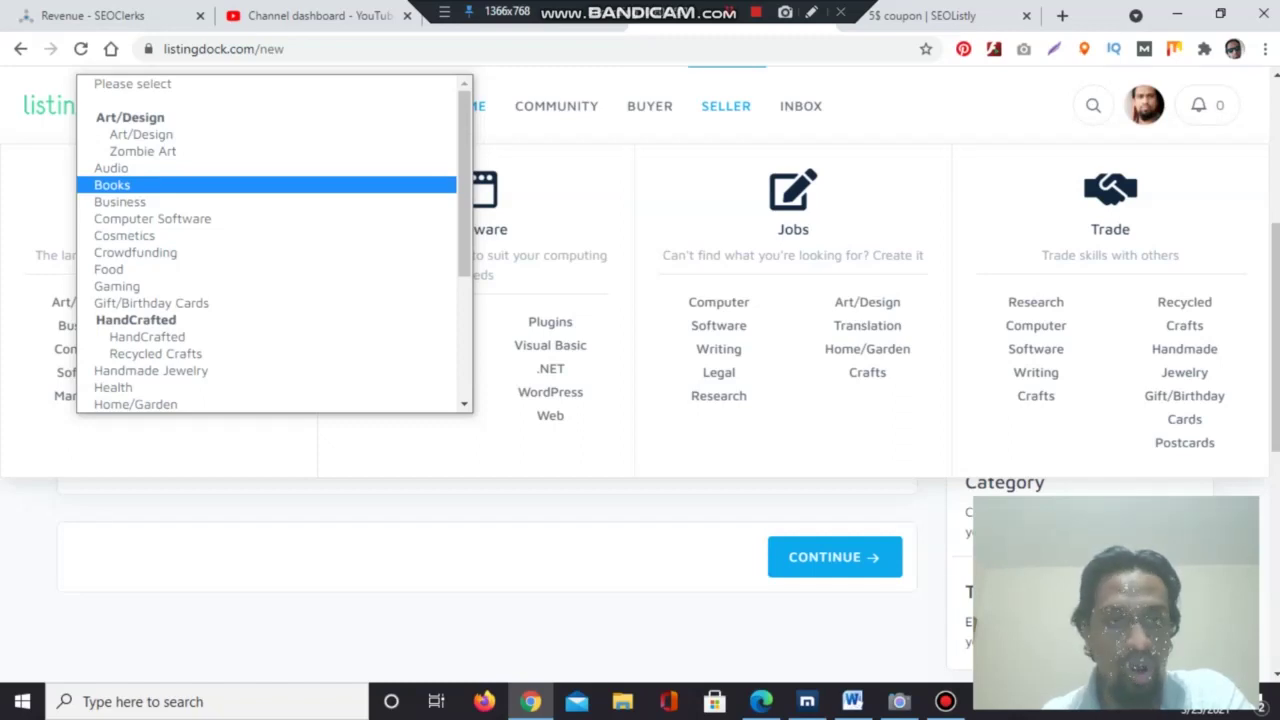
key(Down)
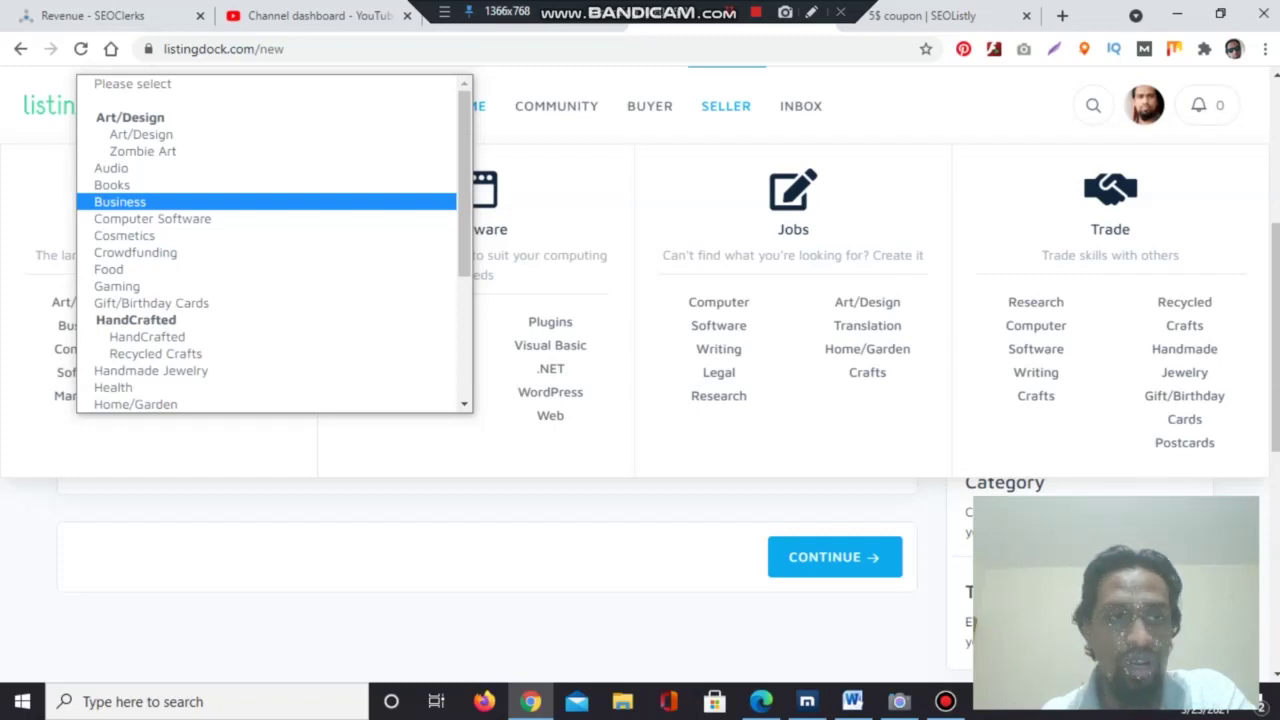
key(Down)
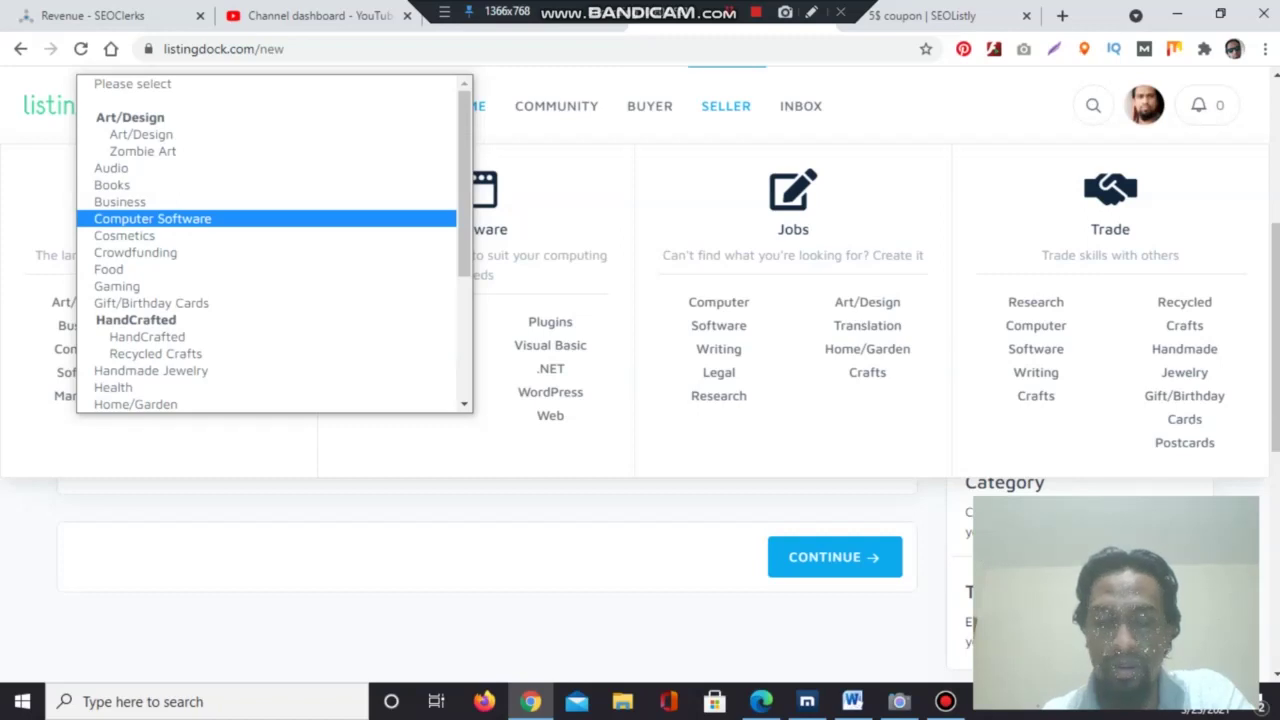
key(Down)
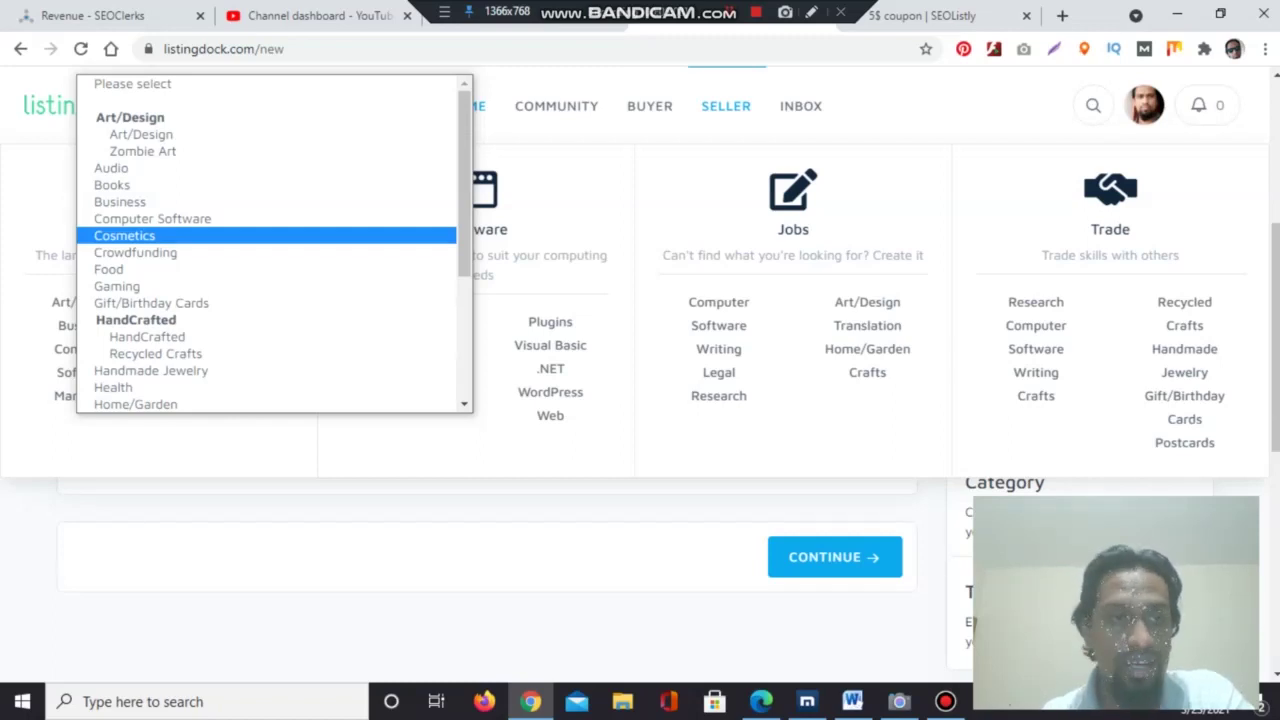
key(Down)
key(Down)
key(Up)
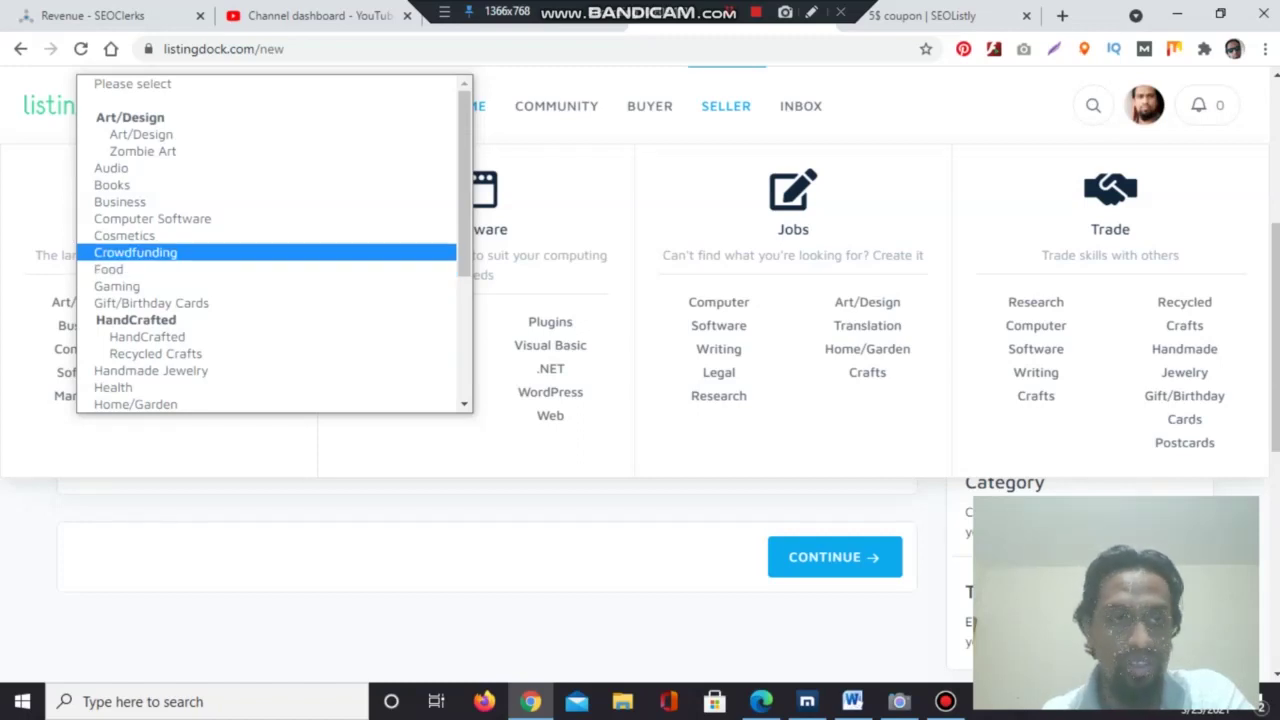
key(Down)
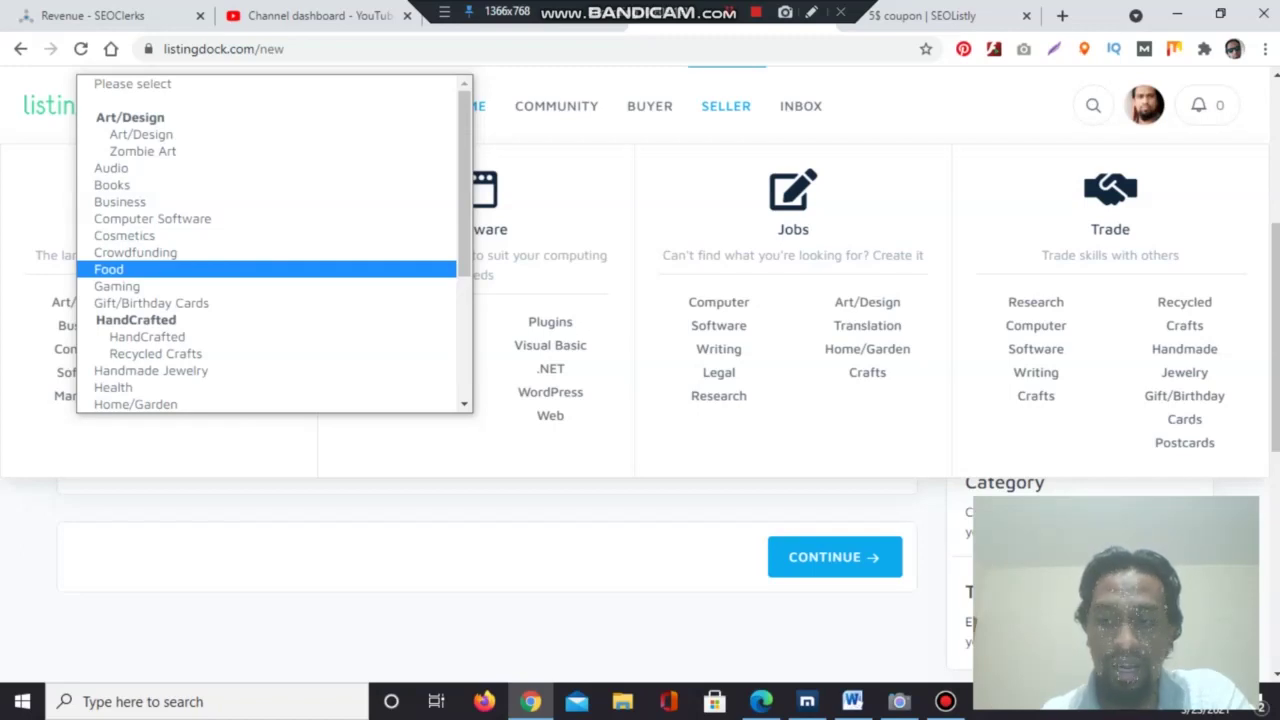
key(Down)
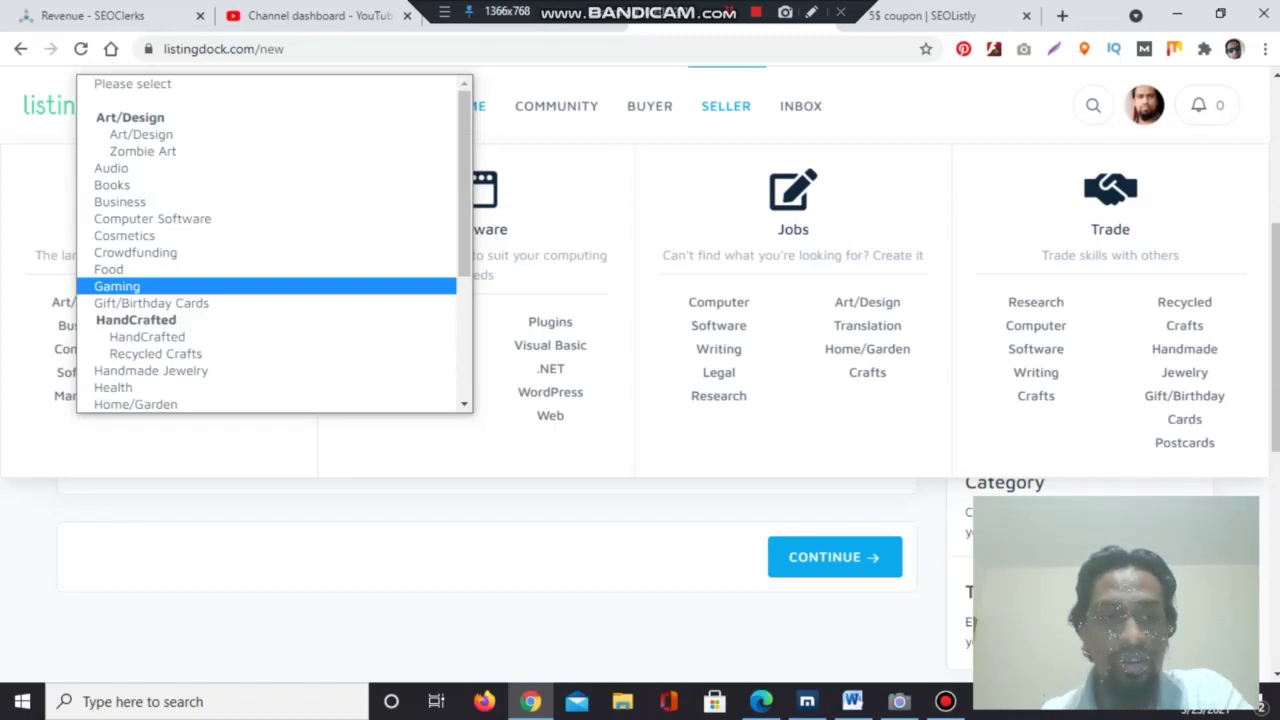
key(Down)
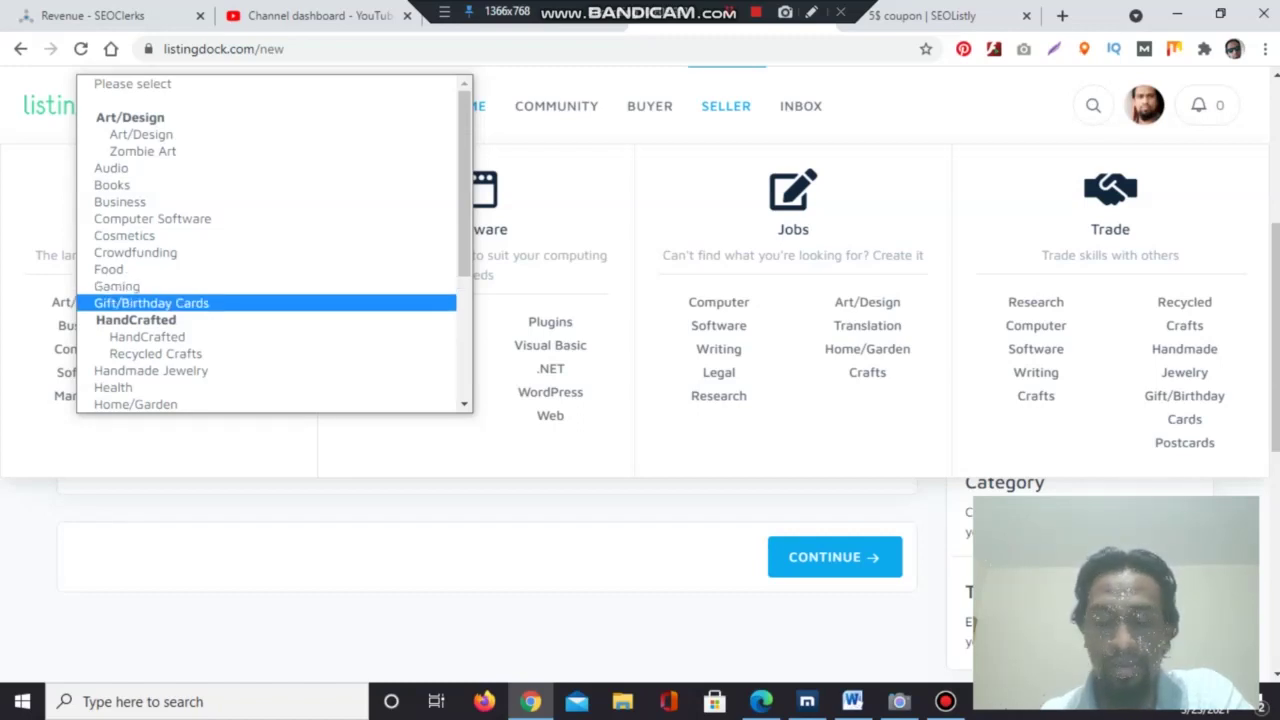
key(Down)
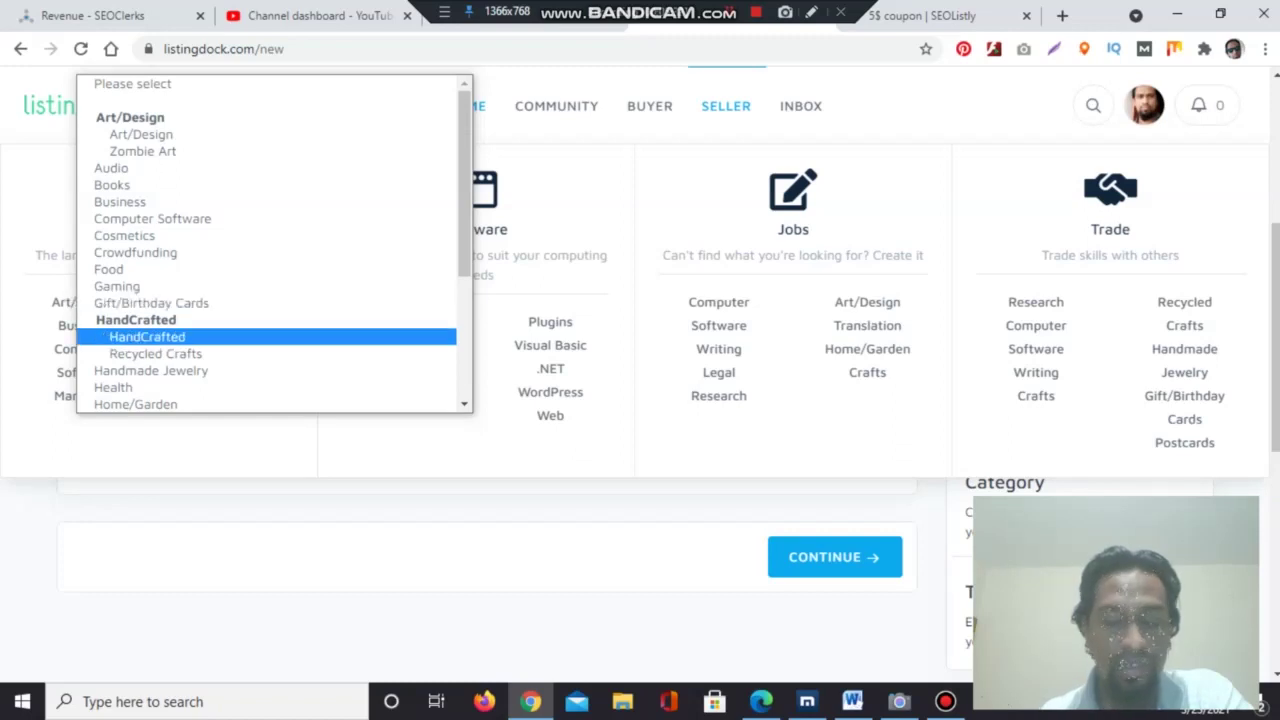
key(Down)
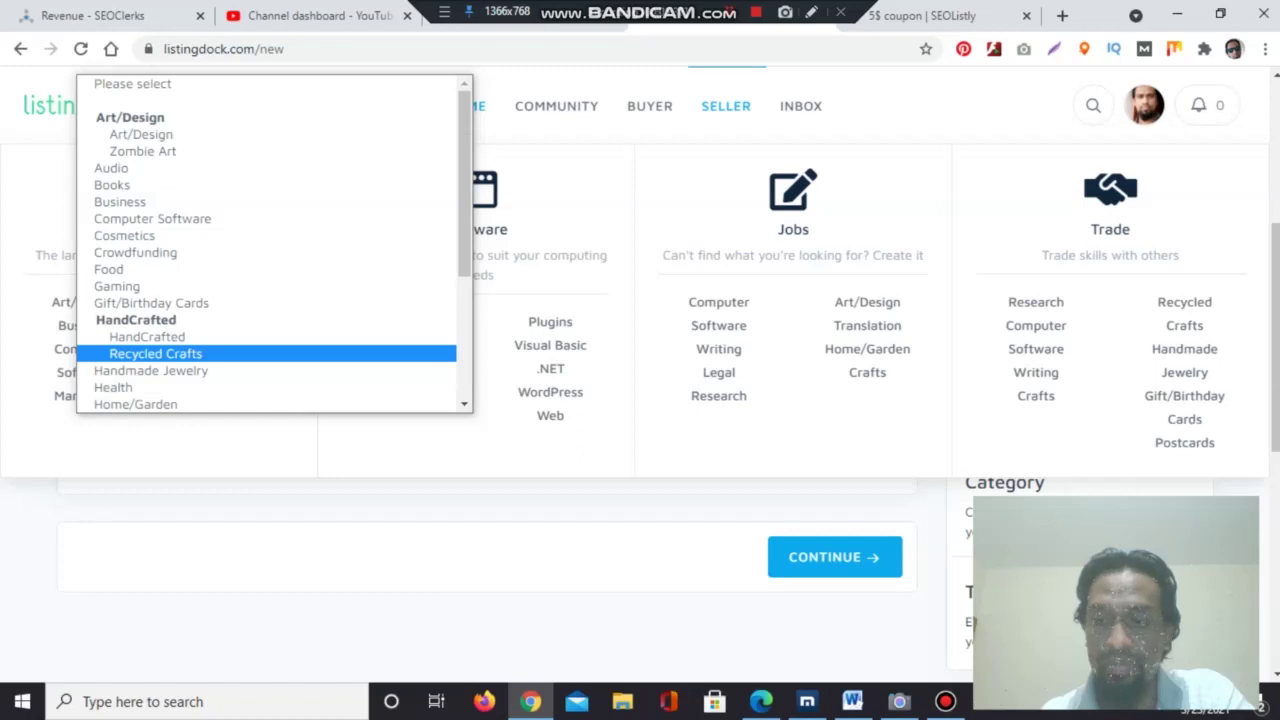
key(Down)
key(Up)
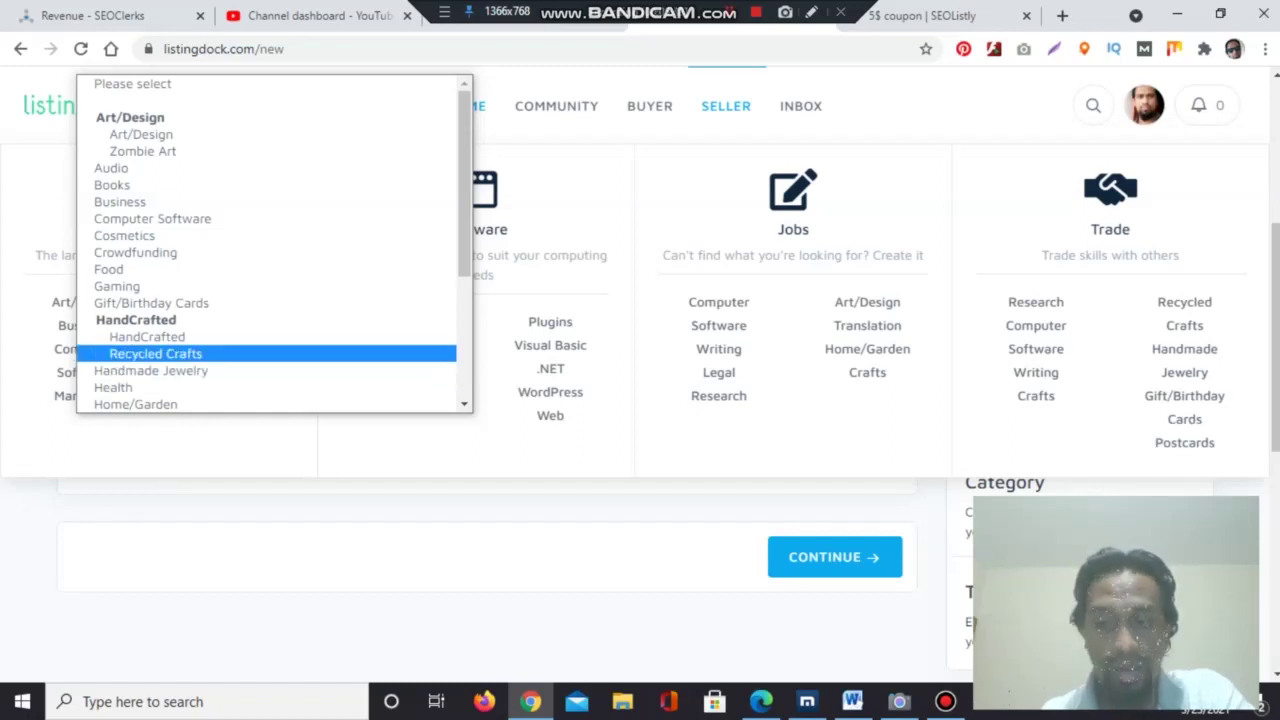
key(Down)
key(Up)
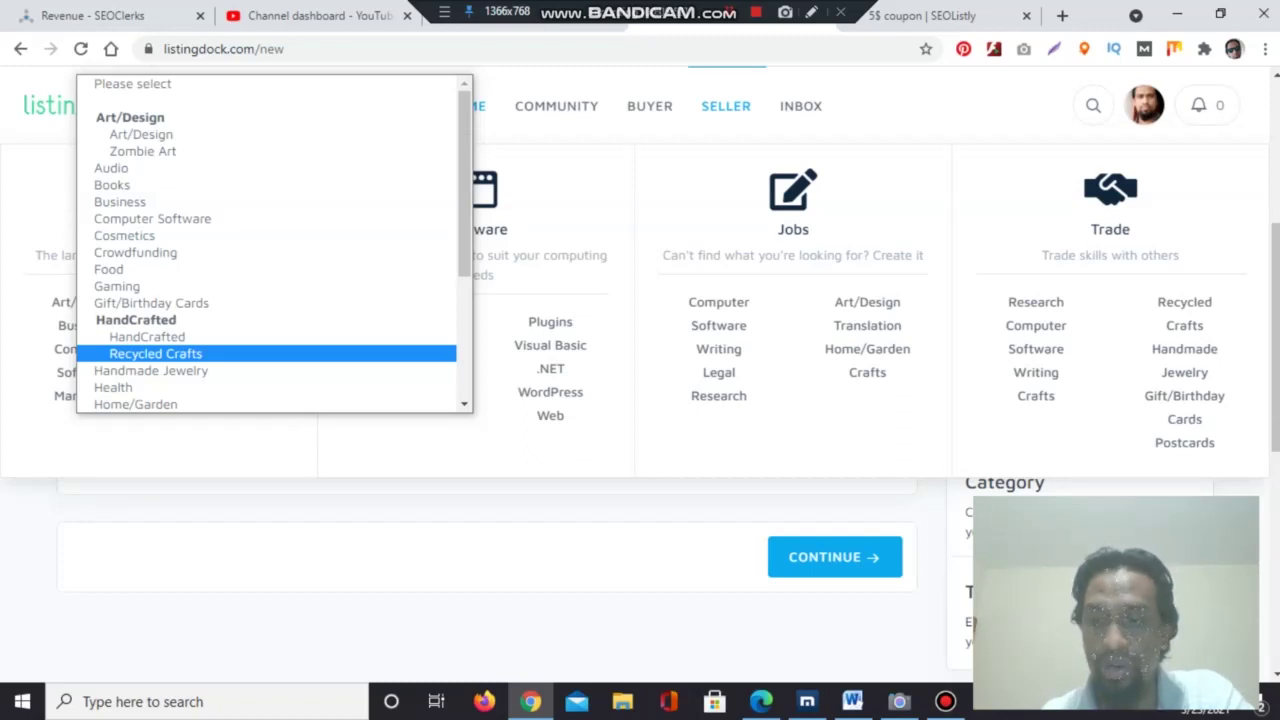
key(Down)
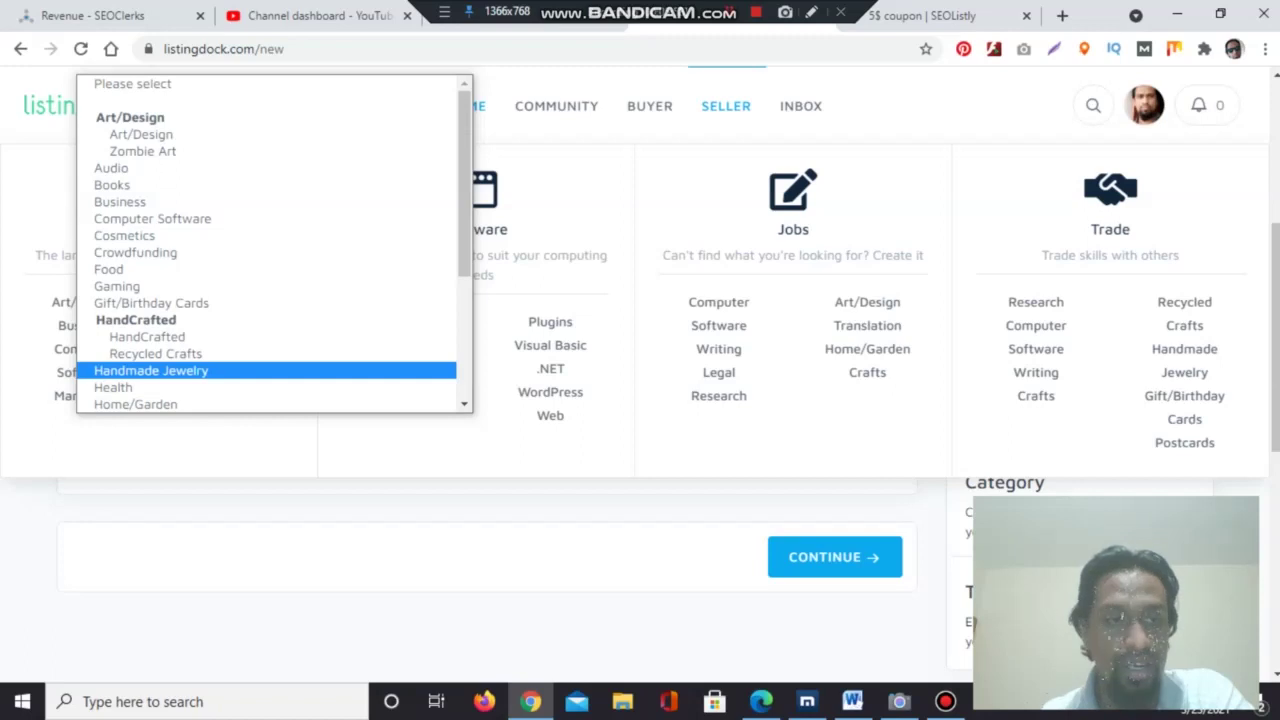
key(Down)
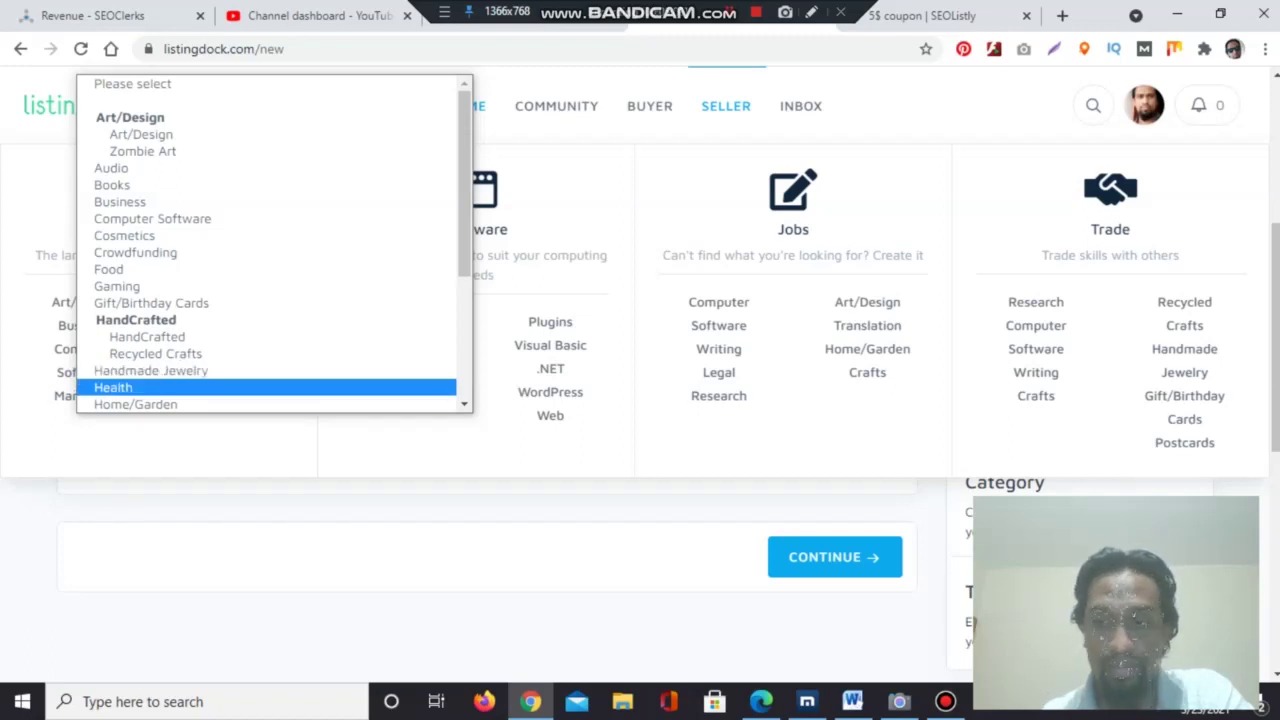
Read through the listing categories one by one, from Handmade Jewelry down to Postcards.
key(Up)
key(Up)
key(Up)
key(Up)
scroll(464, 184, down, 5)
key(Down)
key(Down)
key(Down)
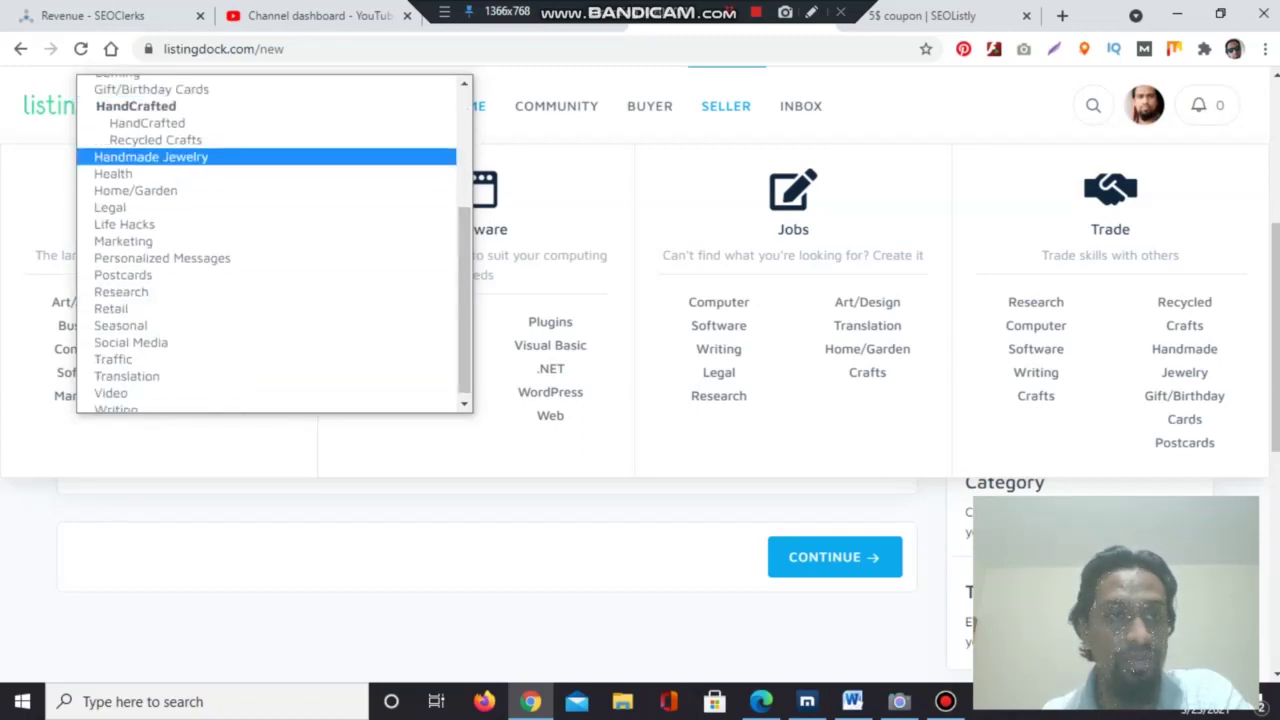
key(Down)
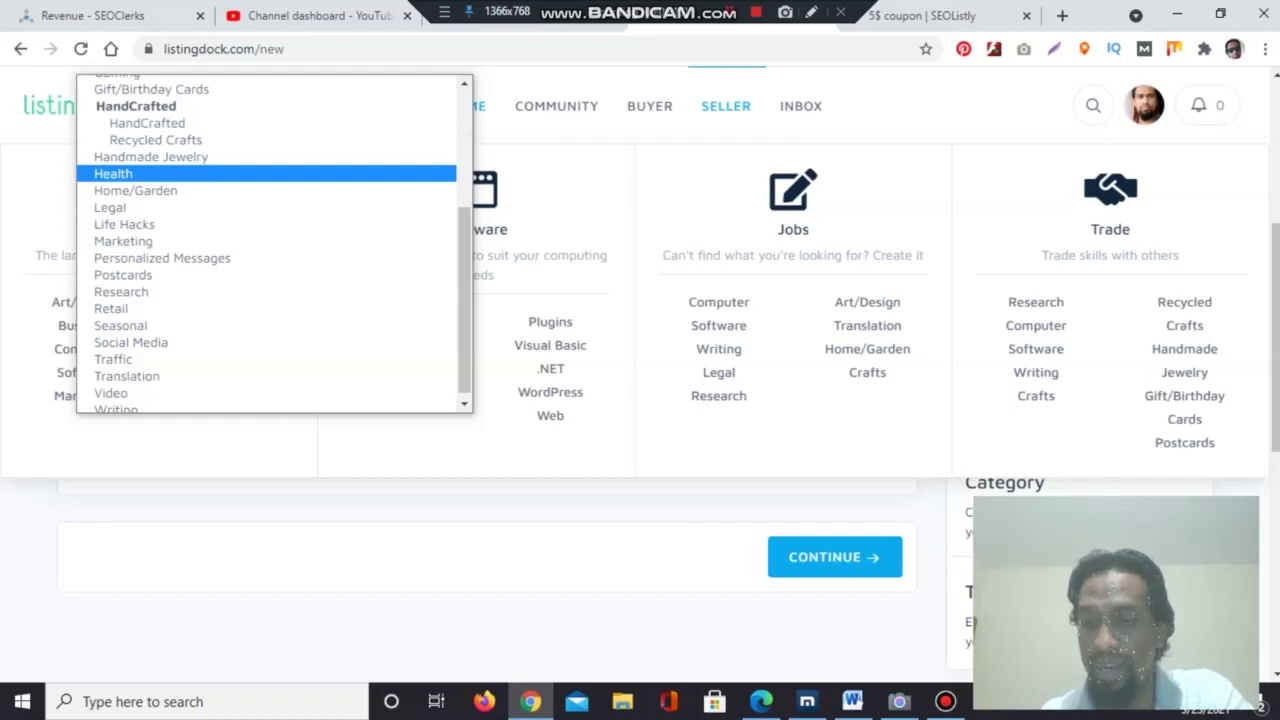
key(Down)
key(Down)
key(Up)
key(Up)
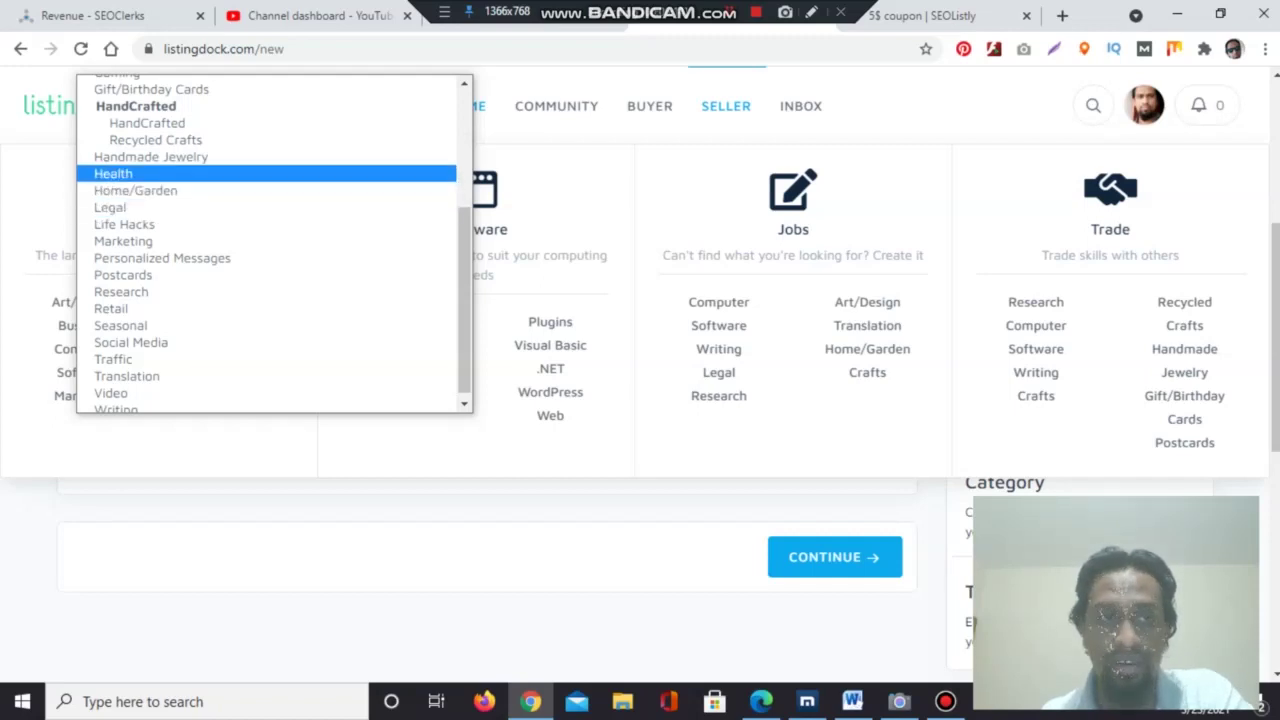
key(Down)
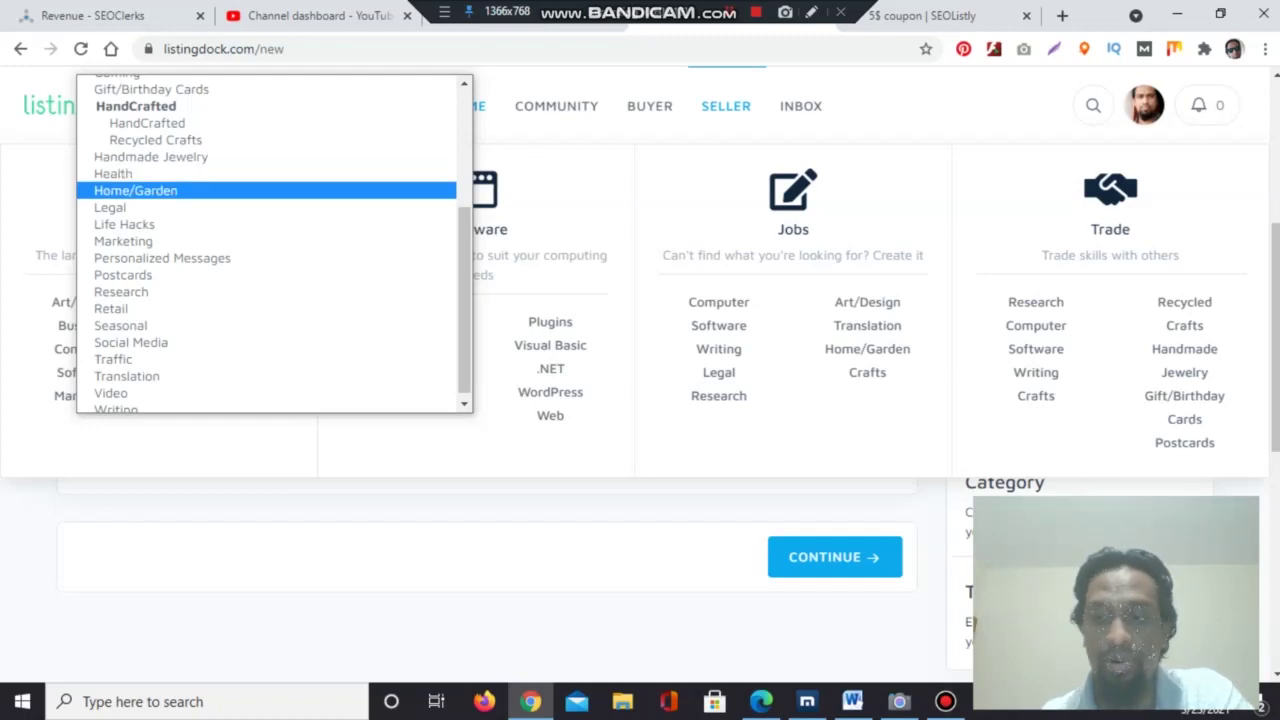
key(Down)
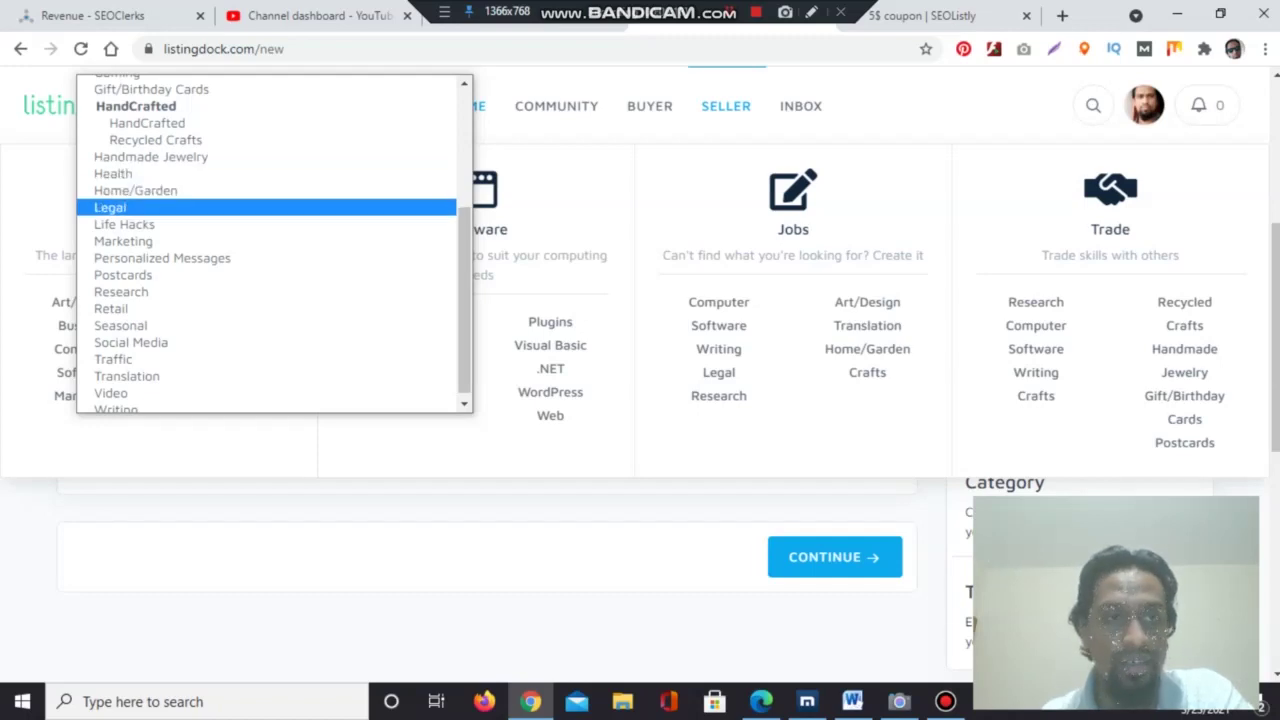
key(Down)
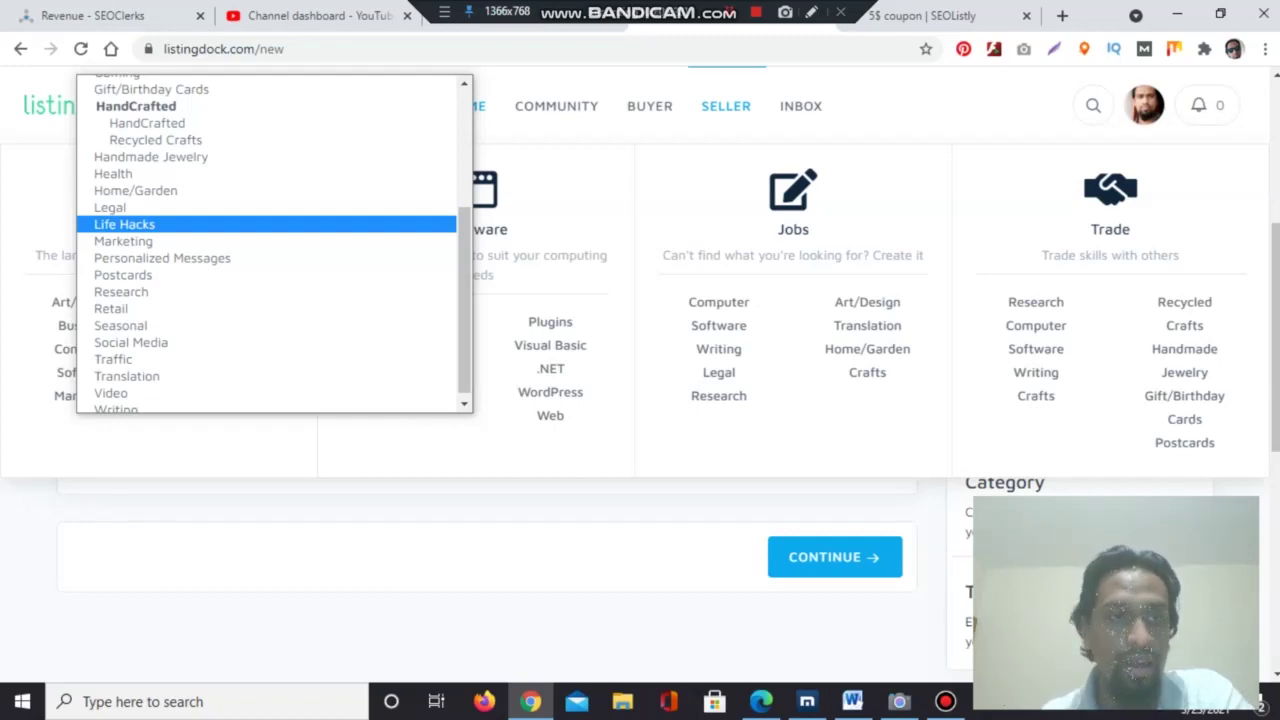
key(Down)
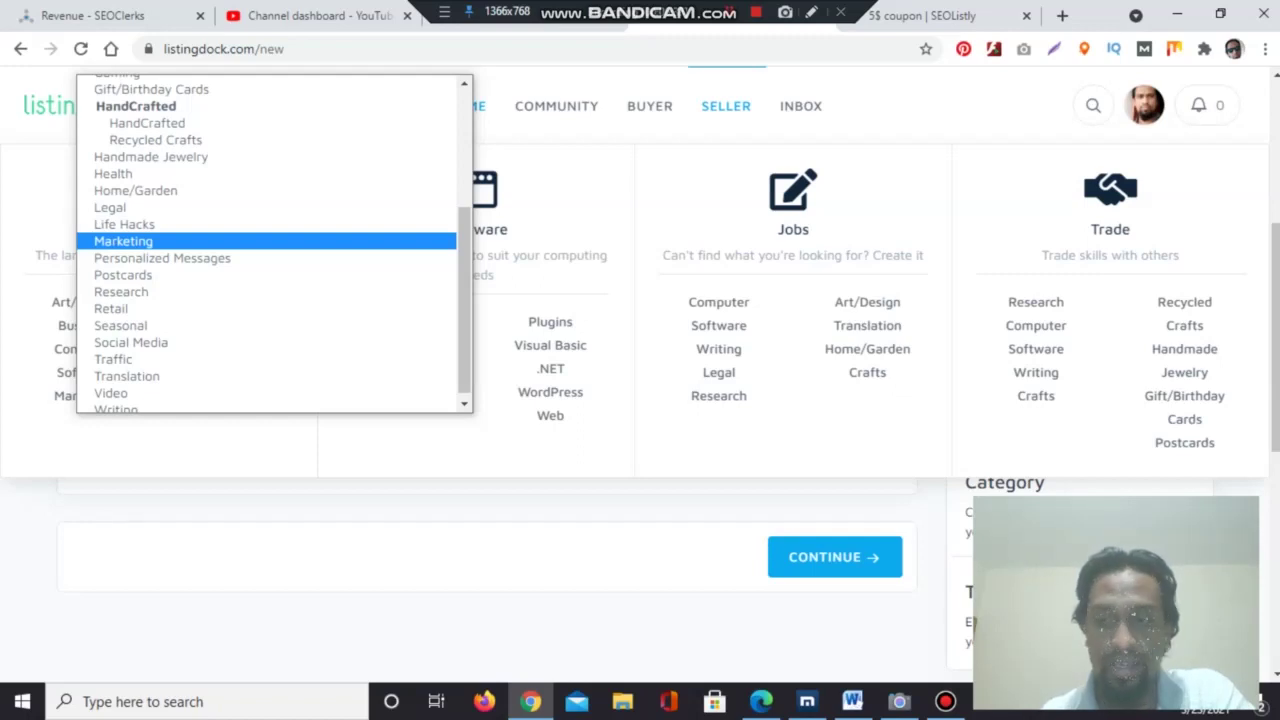
key(Down)
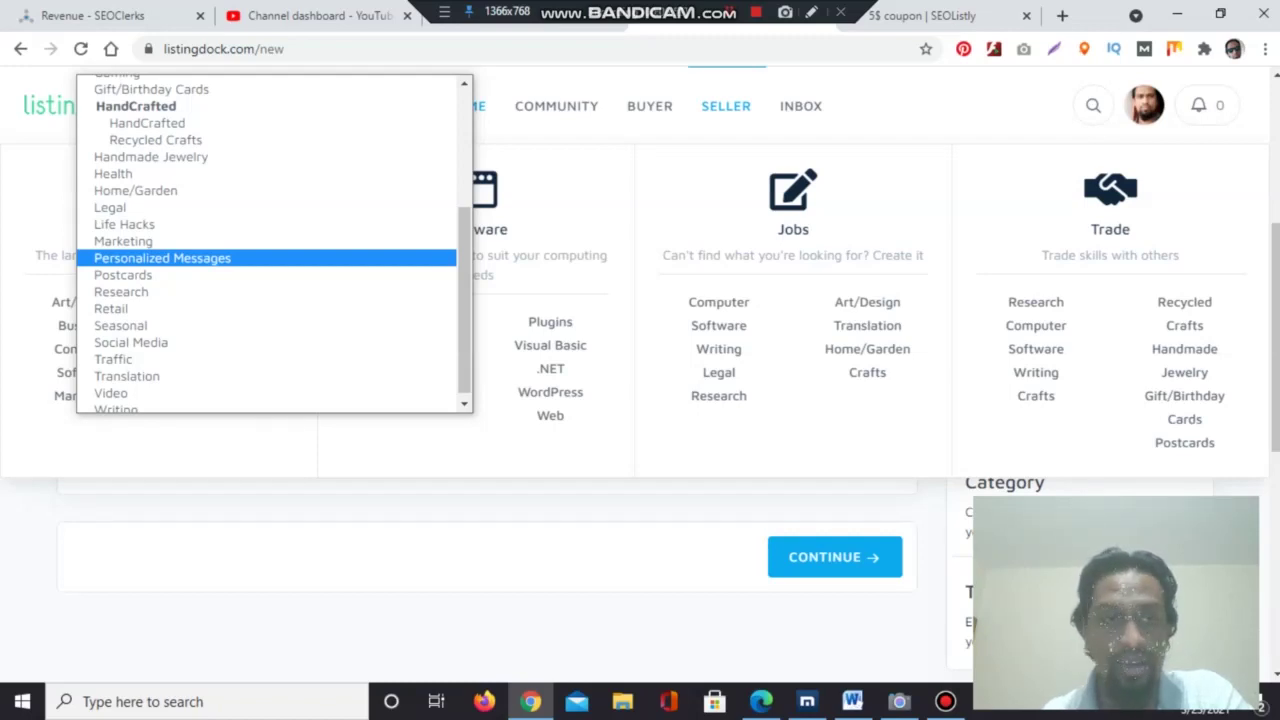
key(Down)
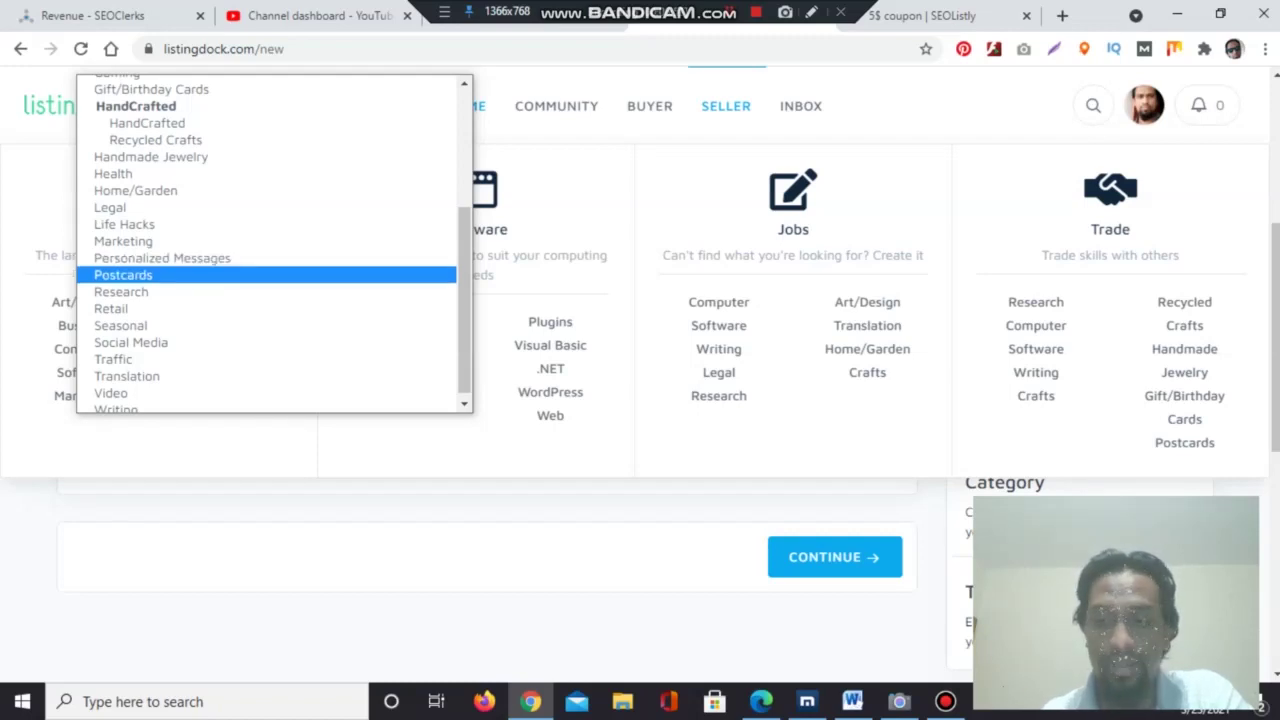
Read through the remaining listing categories, from Research down to Writing, and close the category list.
key(Down)
key(Down)
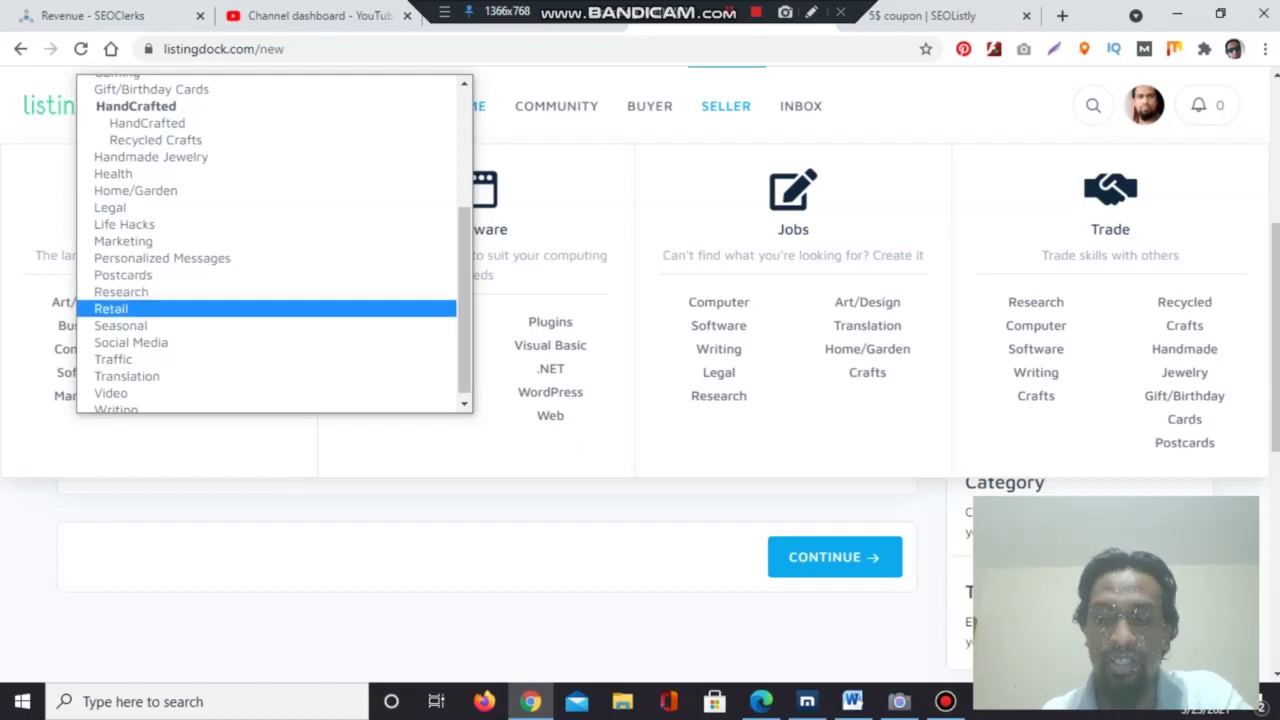
key(Down)
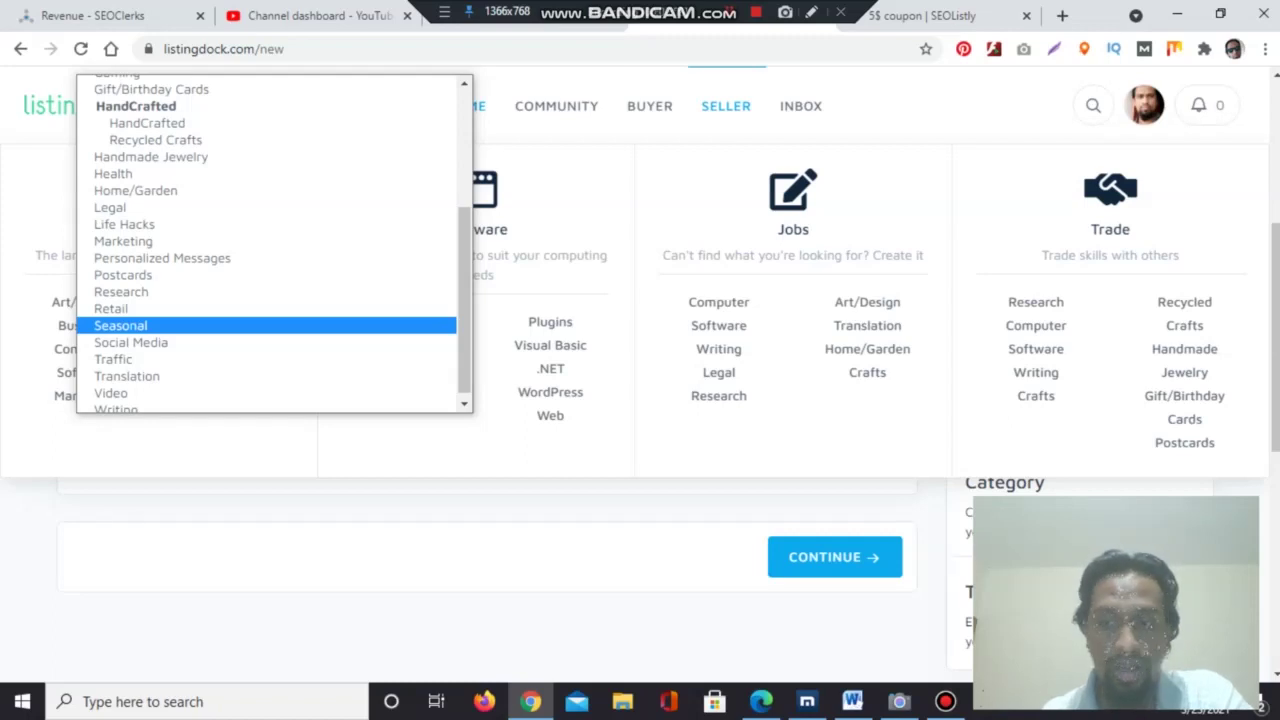
key(Down)
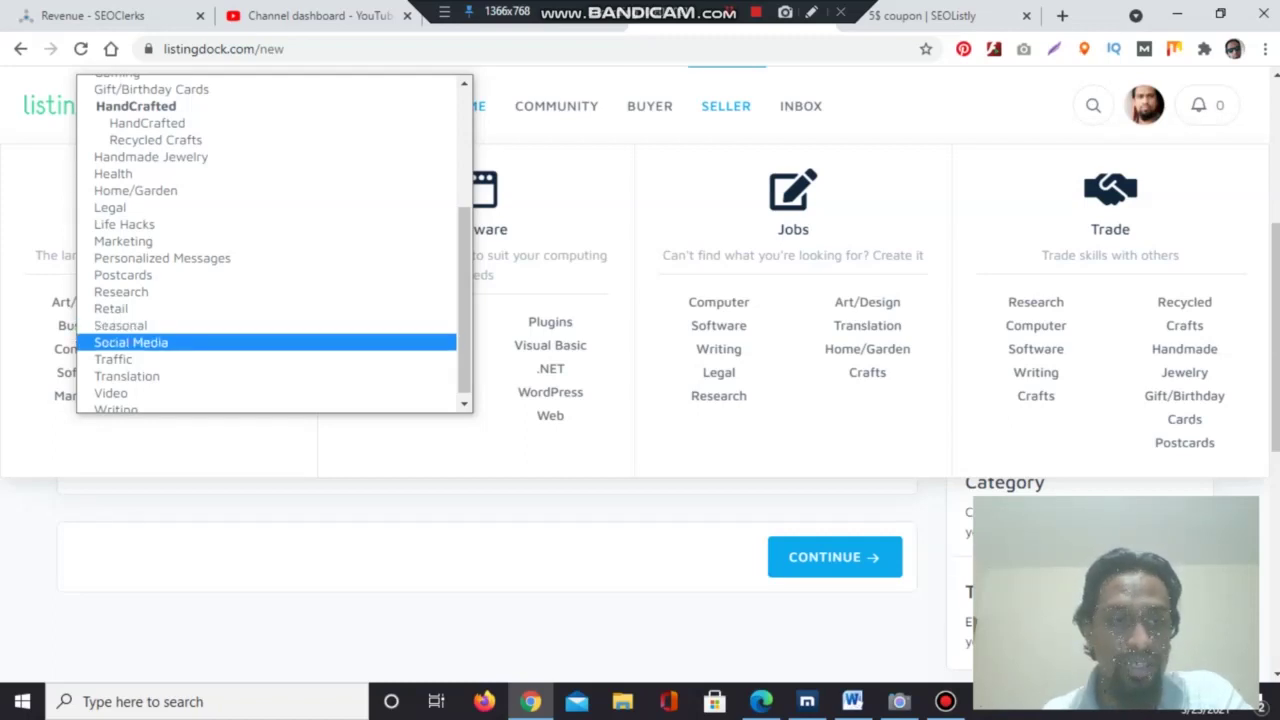
key(Down)
key(Down)
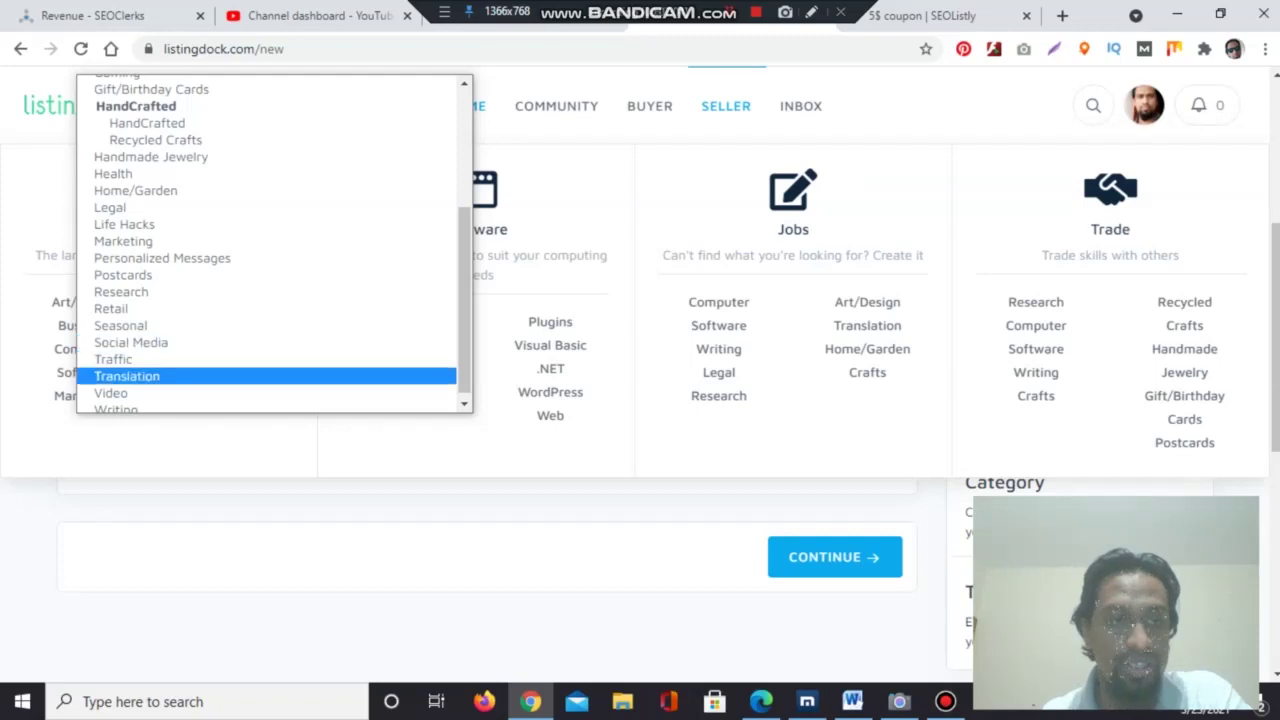
key(Down)
key(Up)
key(Up)
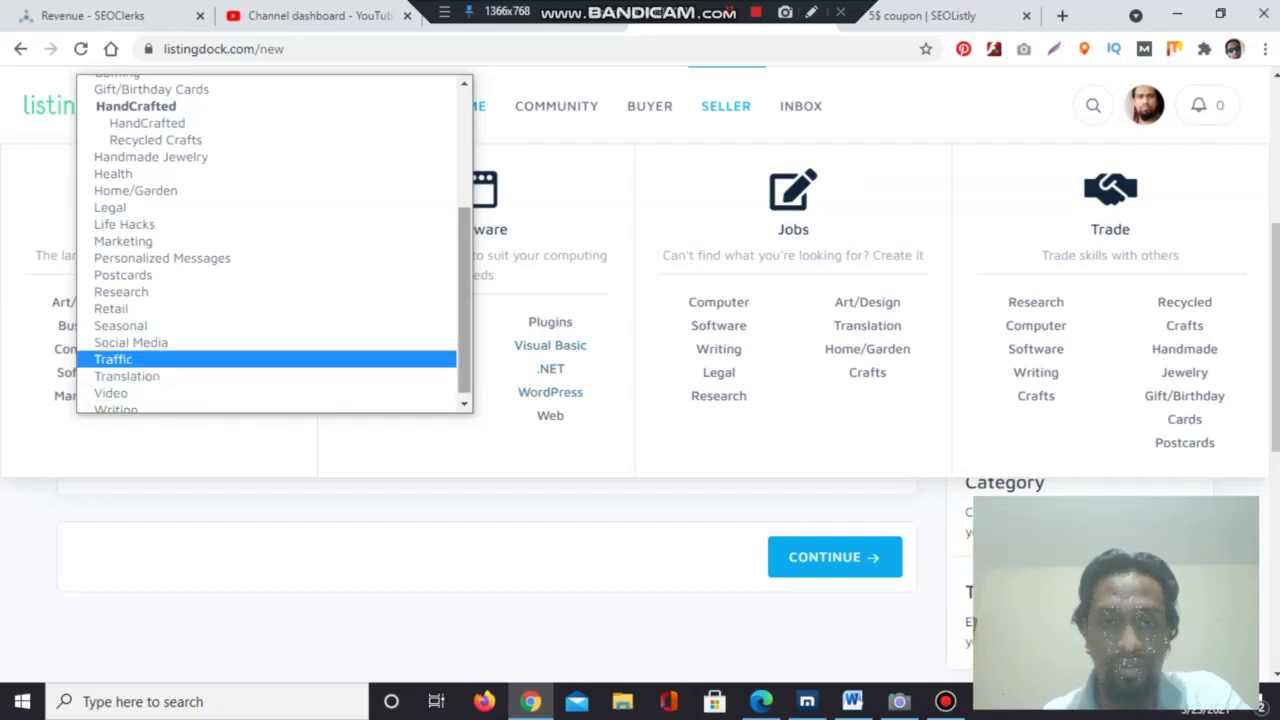
scroll(265, 240, down, 1)
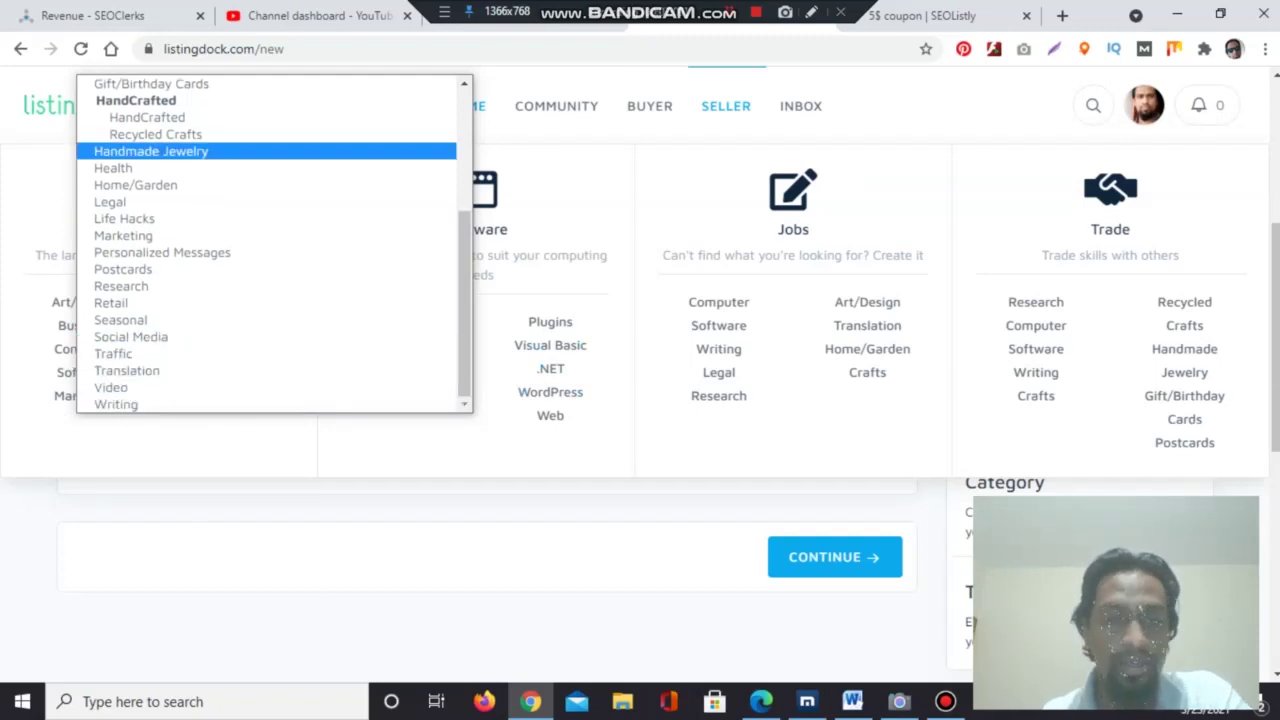
key(Up)
scroll(265, 240, up, 3)
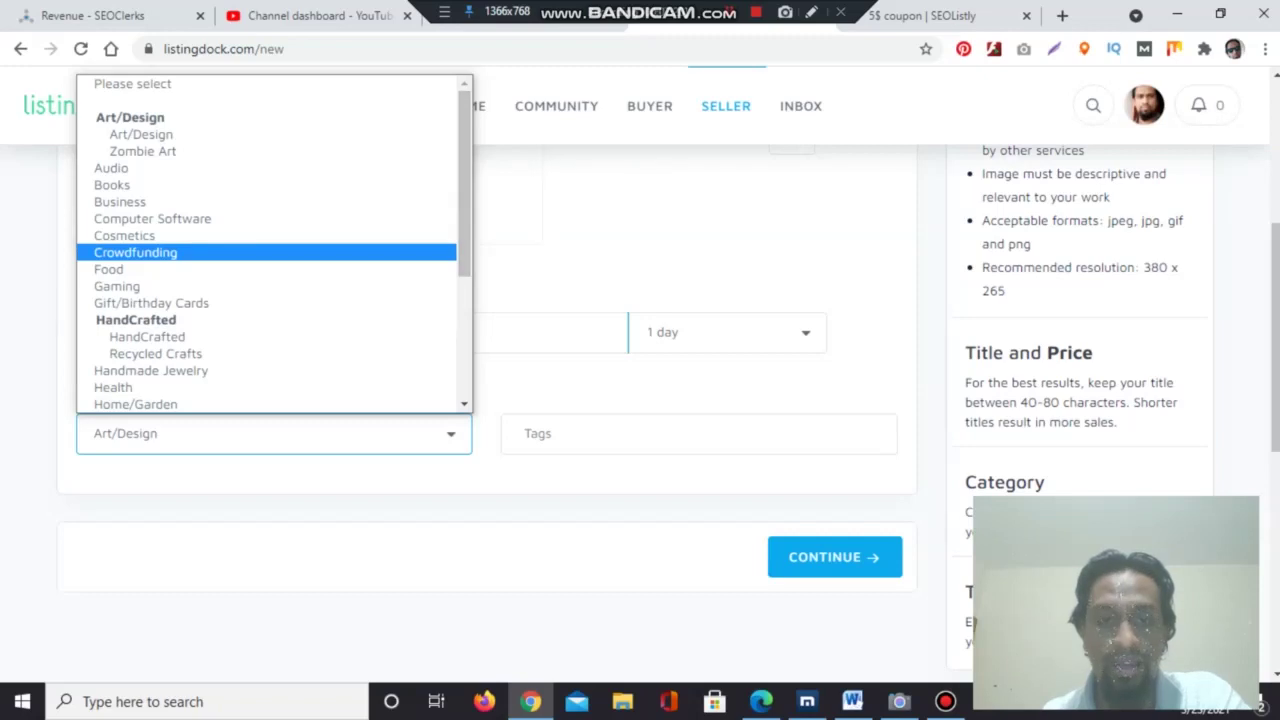
key(Escape)
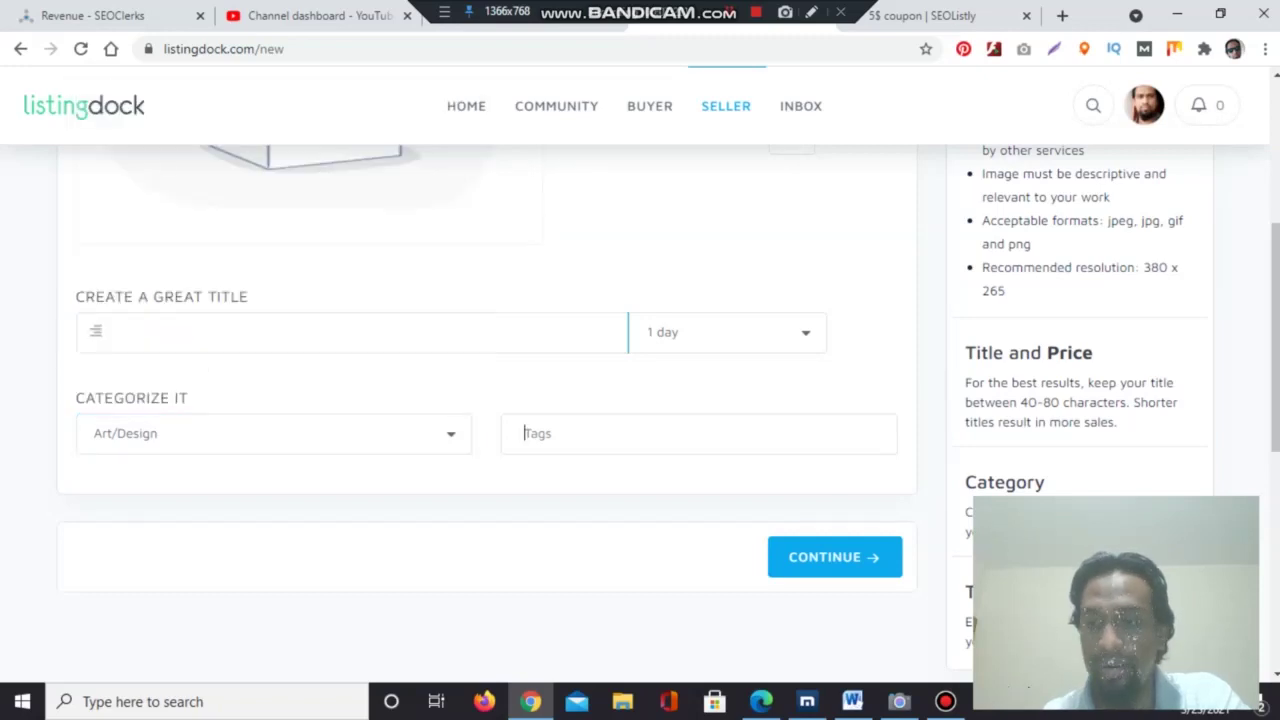
click(524, 433)
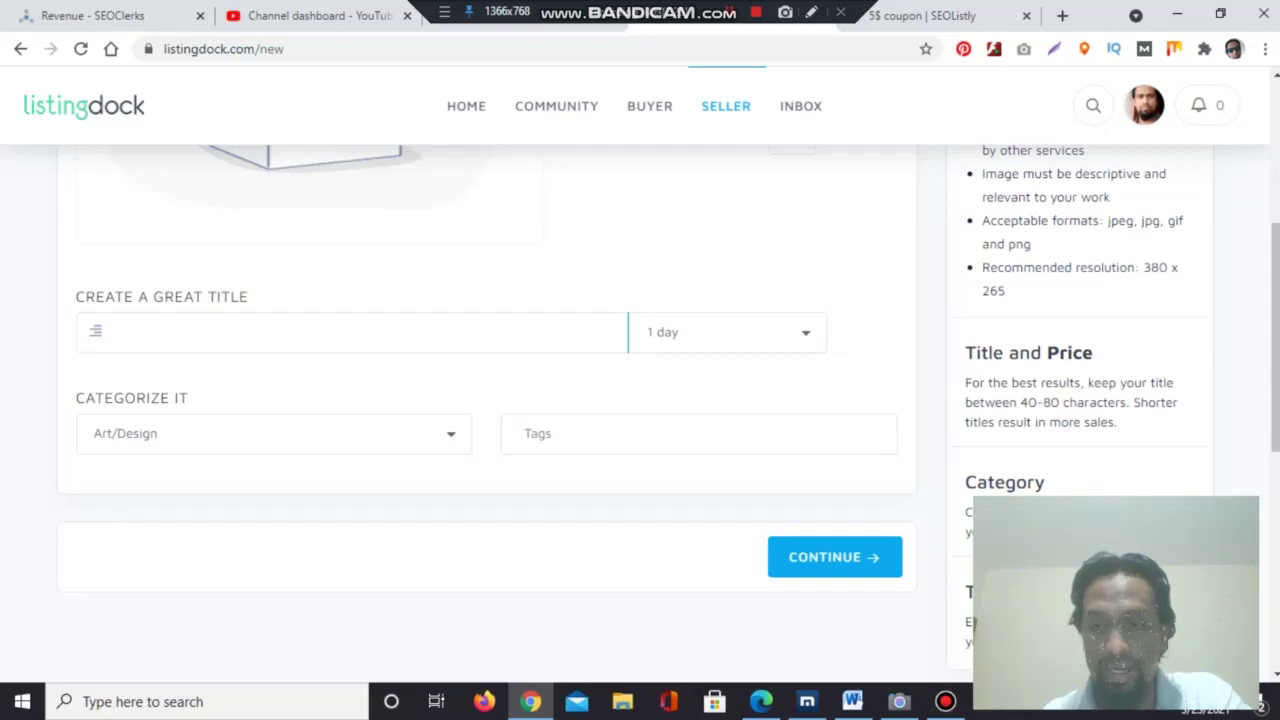
Set the new service's delivery time to 4 days in the Overview section.
scroll(640, 400, up, 4)
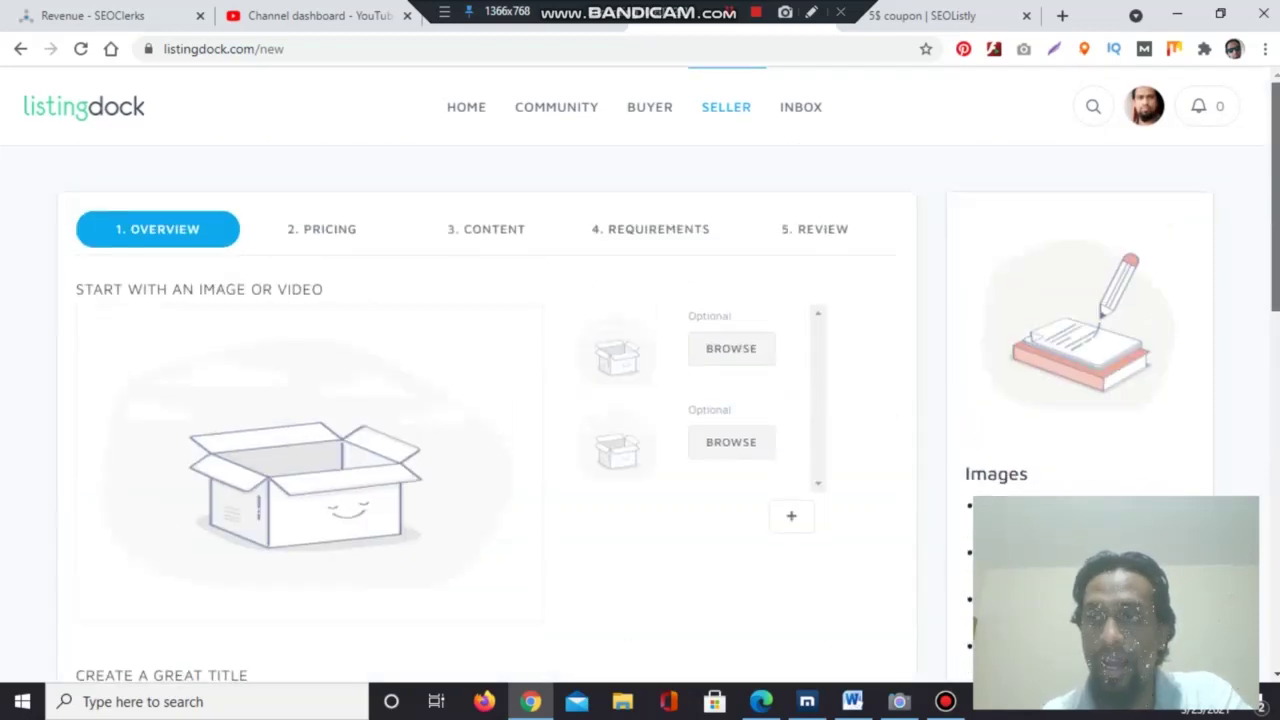
click(322, 229)
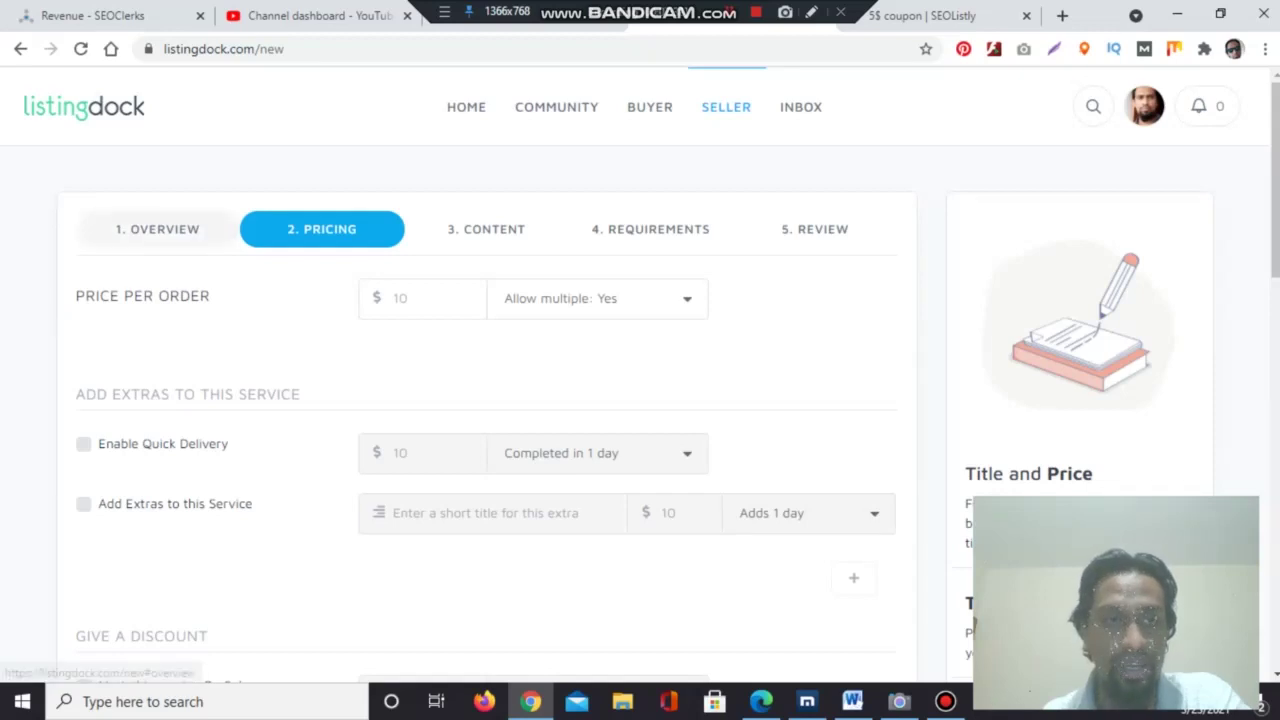
click(157, 229)
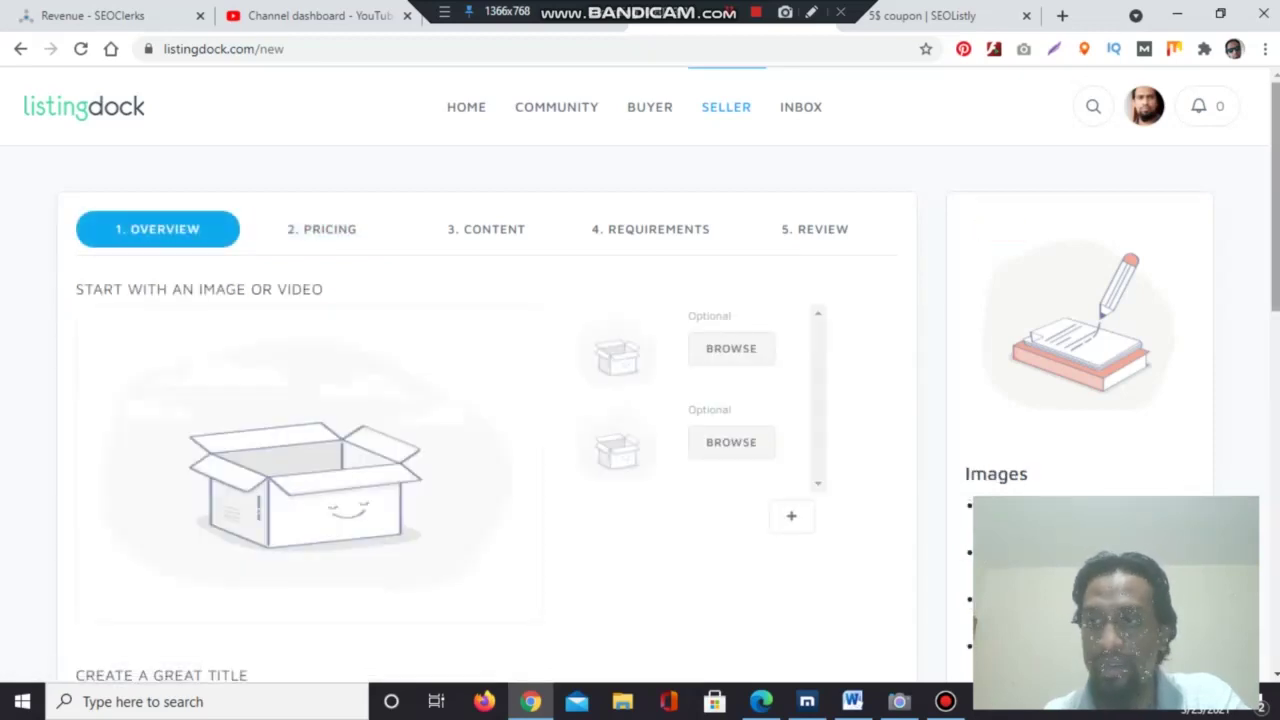
scroll(640, 400, down, 3)
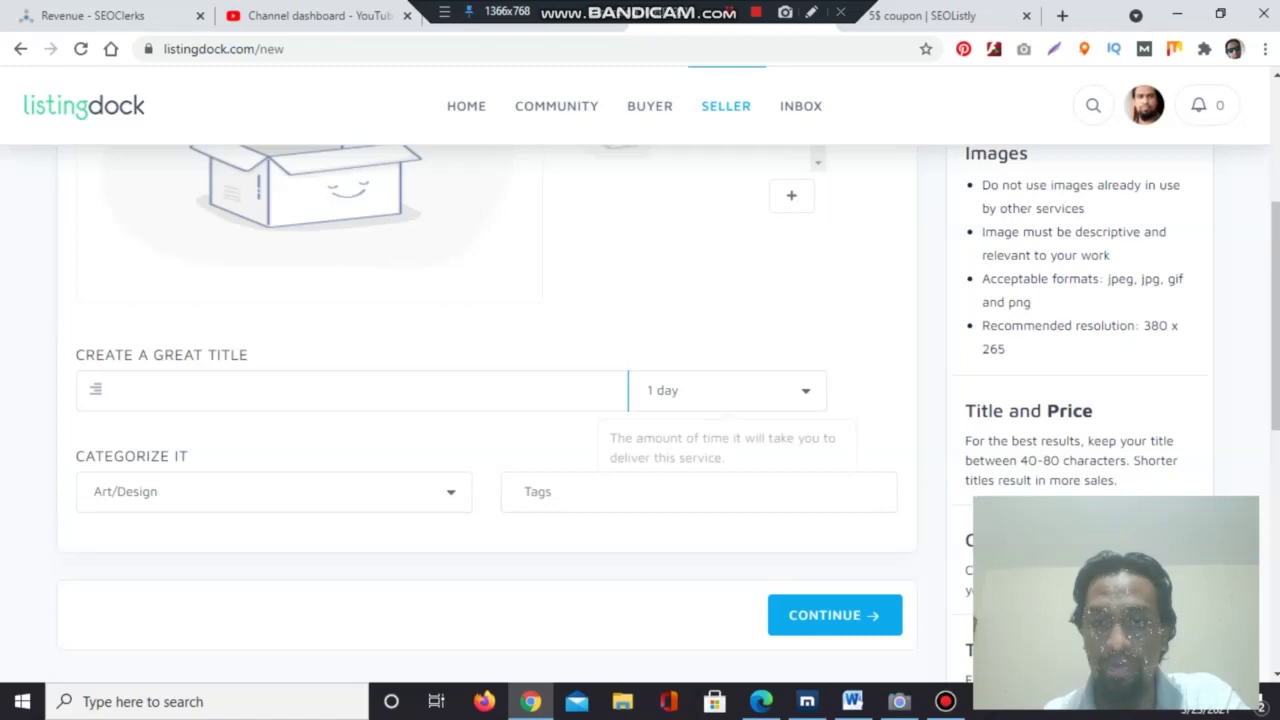
click(740, 390)
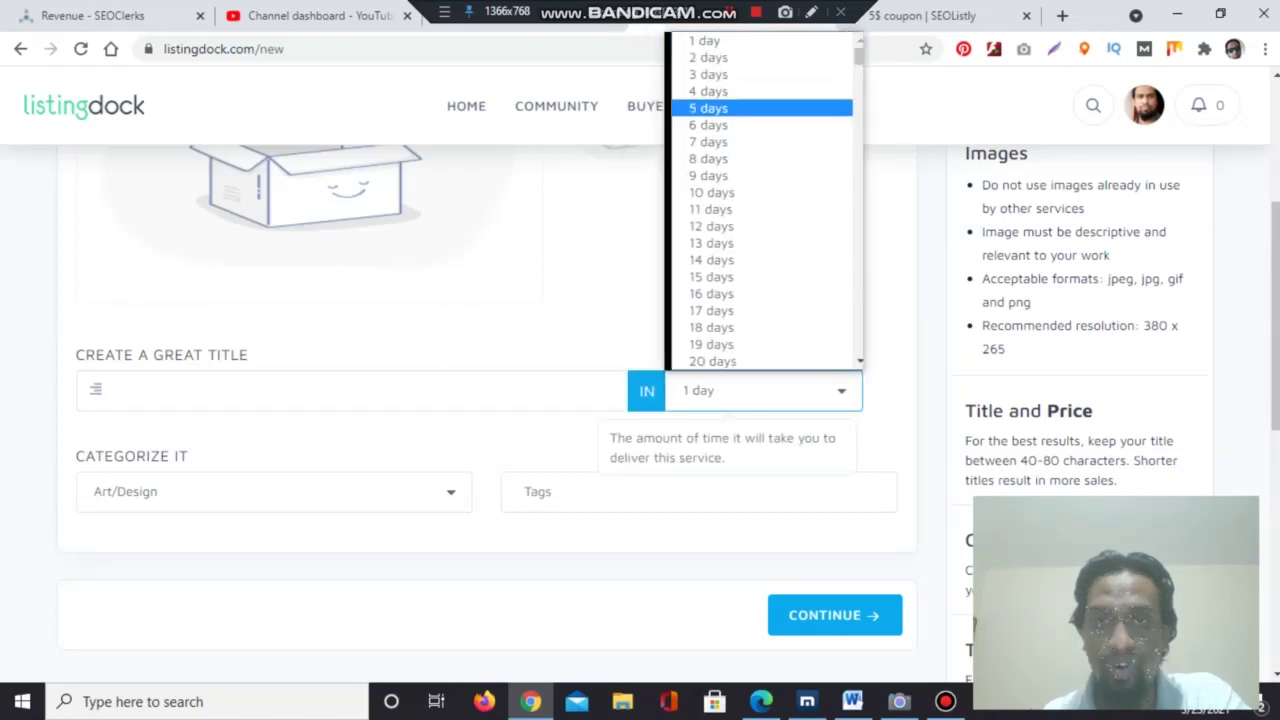
click(760, 91)
scroll(640, 400, up, 3)
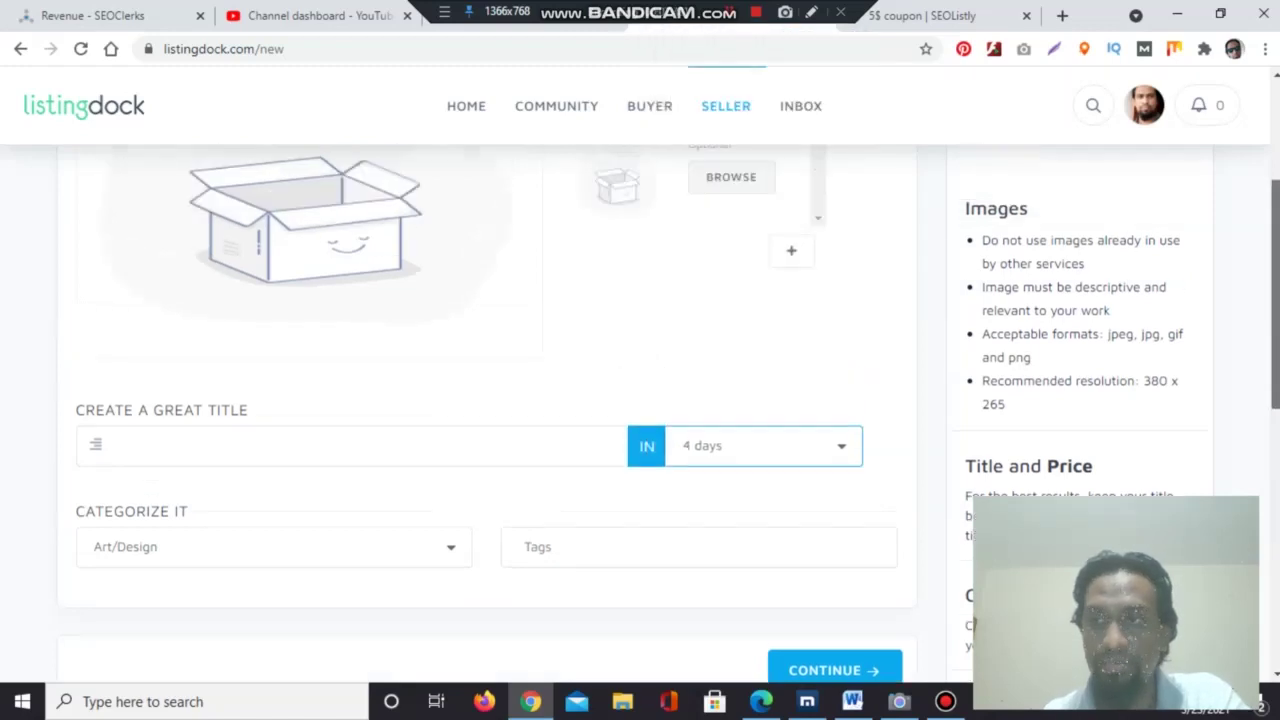
Examine the new listing's Pricing section: price per order, extras, discounts, guarantee, coupons, subscription and affiliate commission options.
click(322, 156)
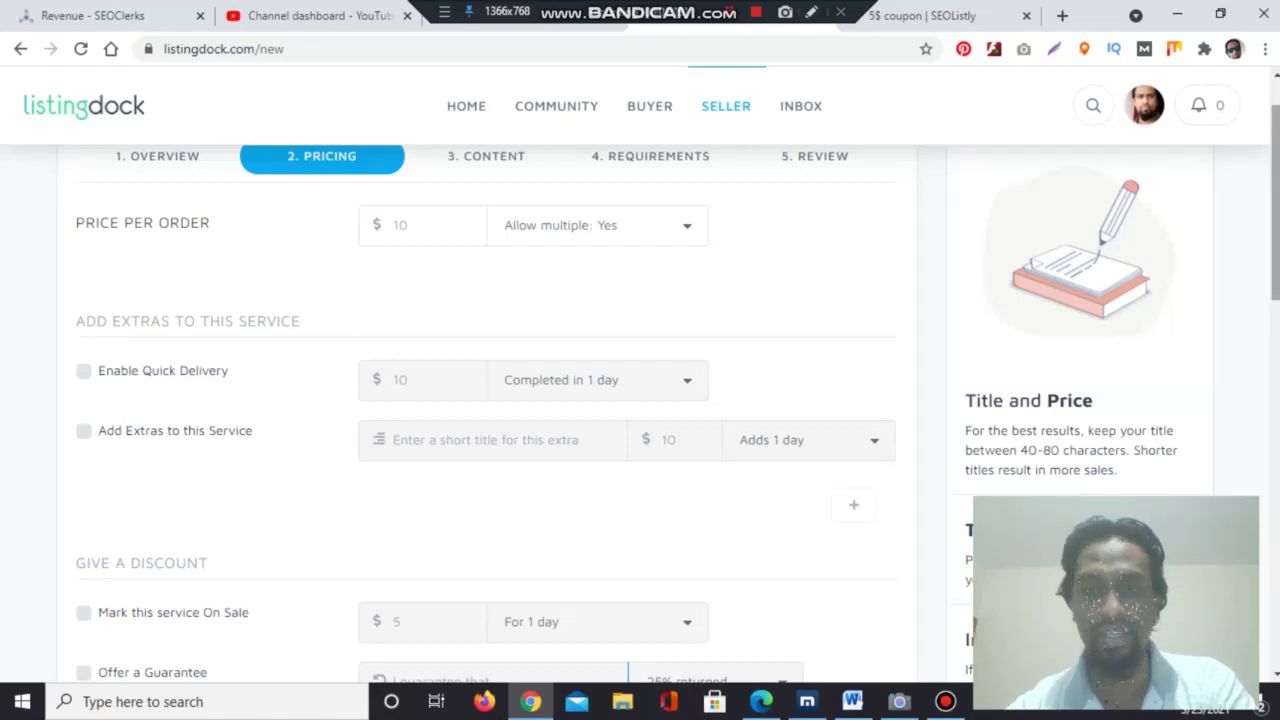
scroll(480, 400, down, 2)
scroll(480, 400, up, 3)
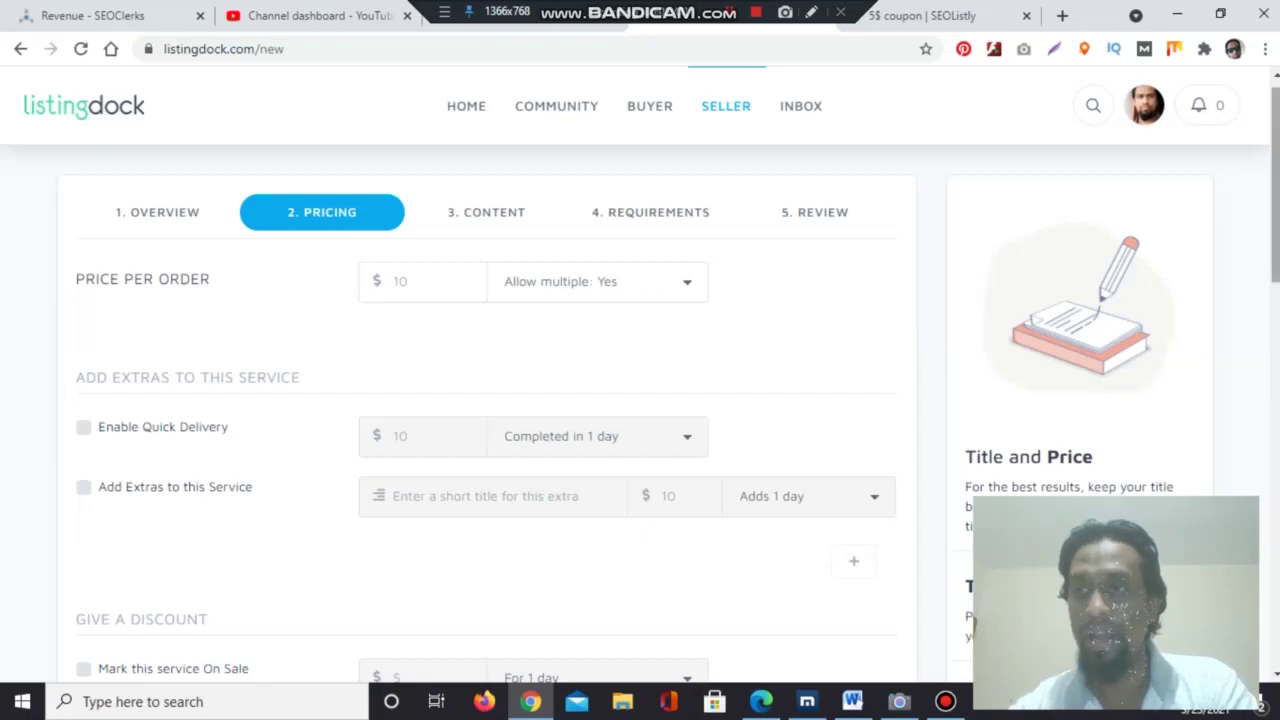
scroll(640, 375, down, 2)
scroll(640, 375, up, 2)
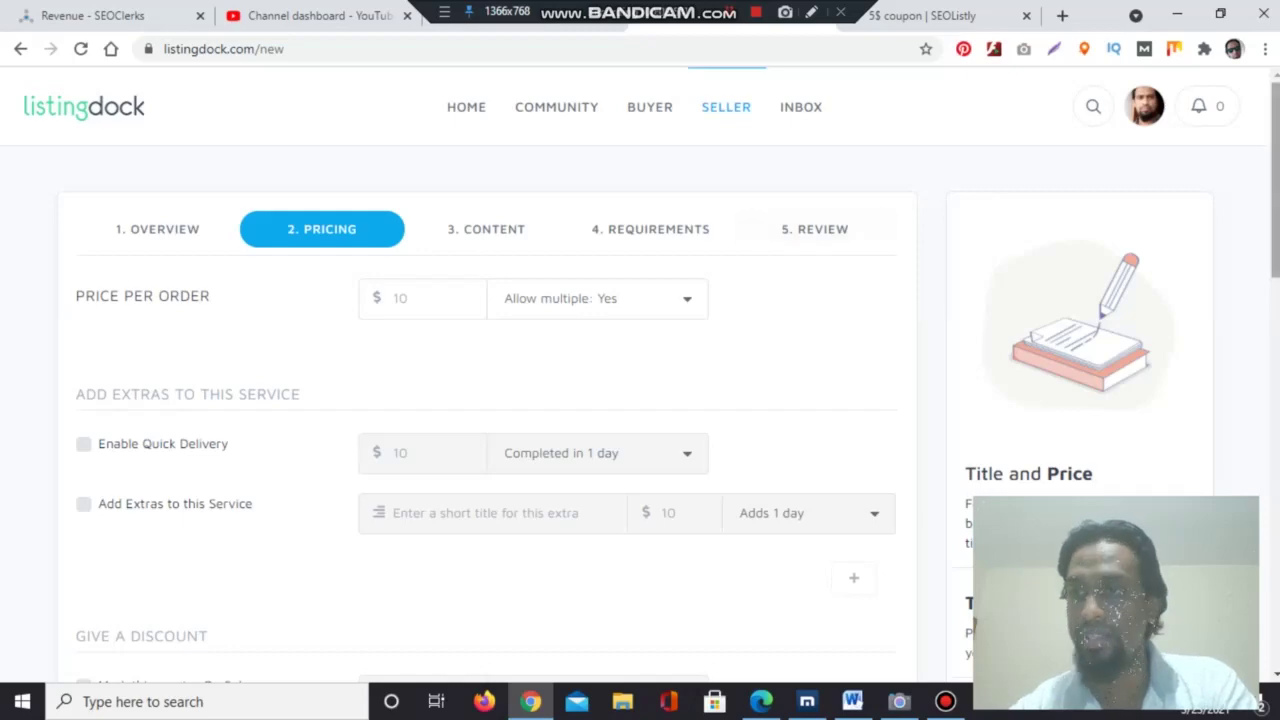
scroll(640, 400, down, 3)
scroll(640, 400, down, 1)
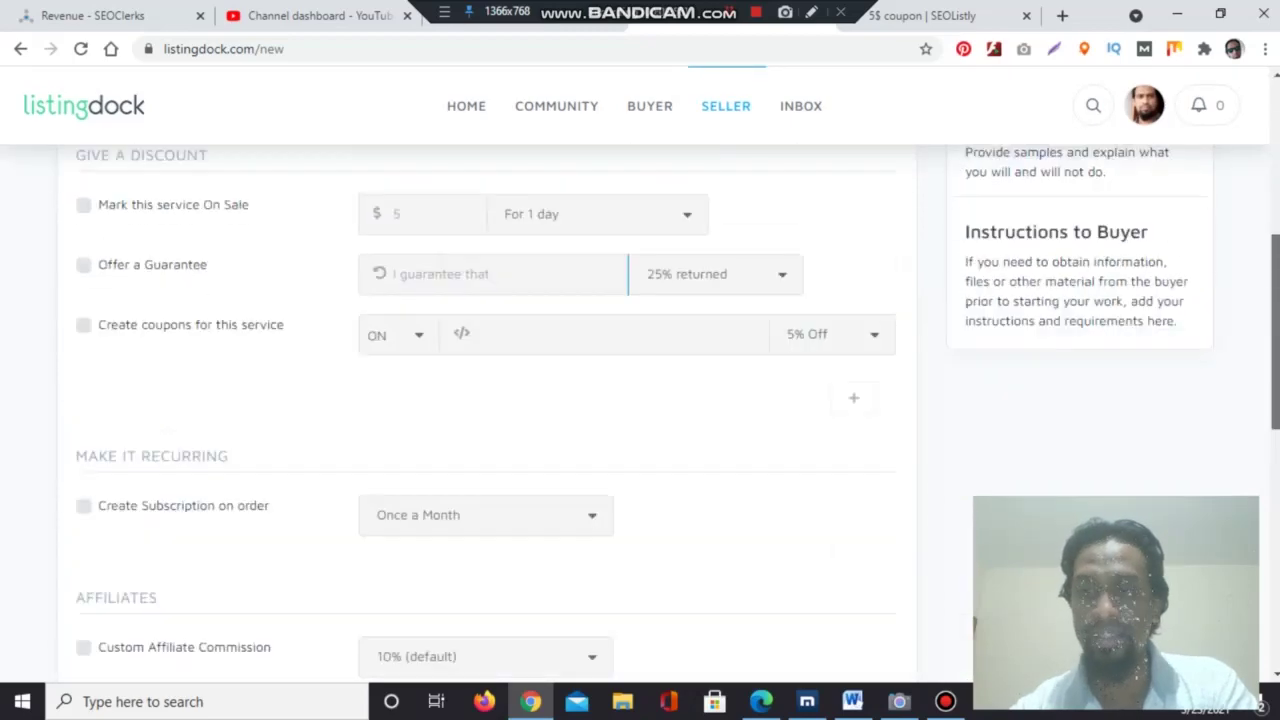
scroll(640, 400, up, 4)
scroll(640, 400, down, 2)
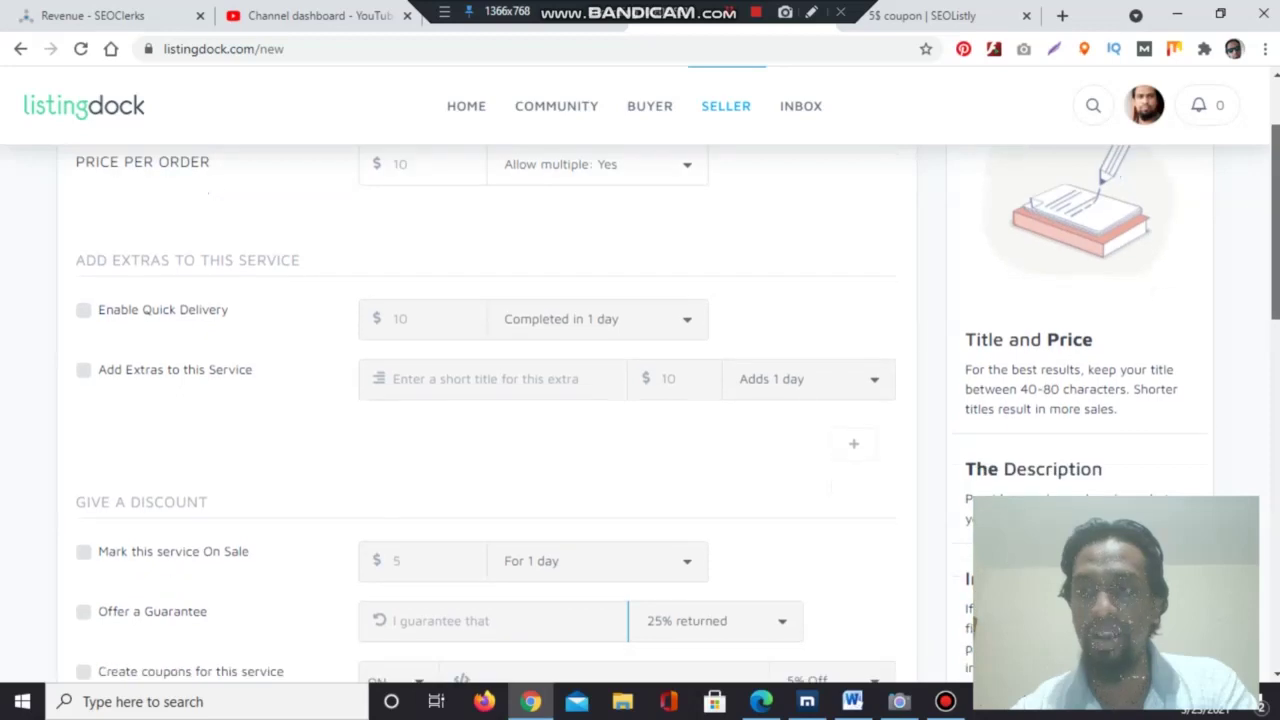
scroll(640, 400, up, 3)
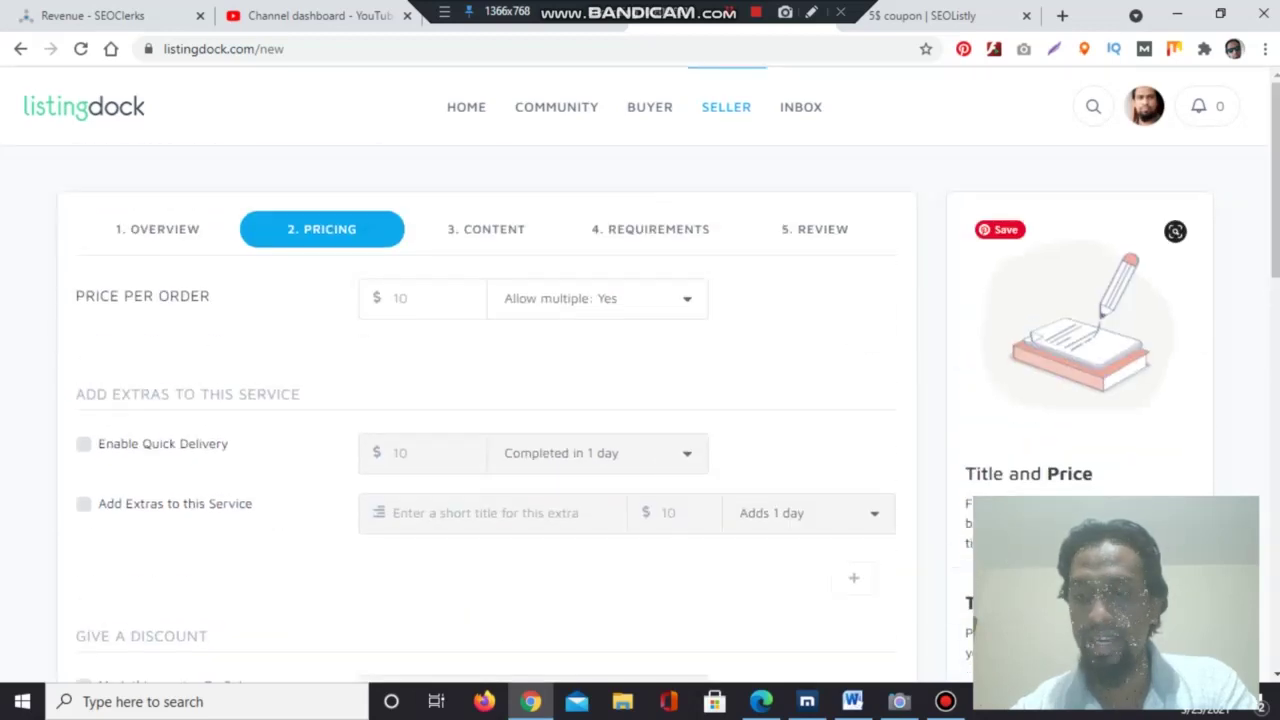